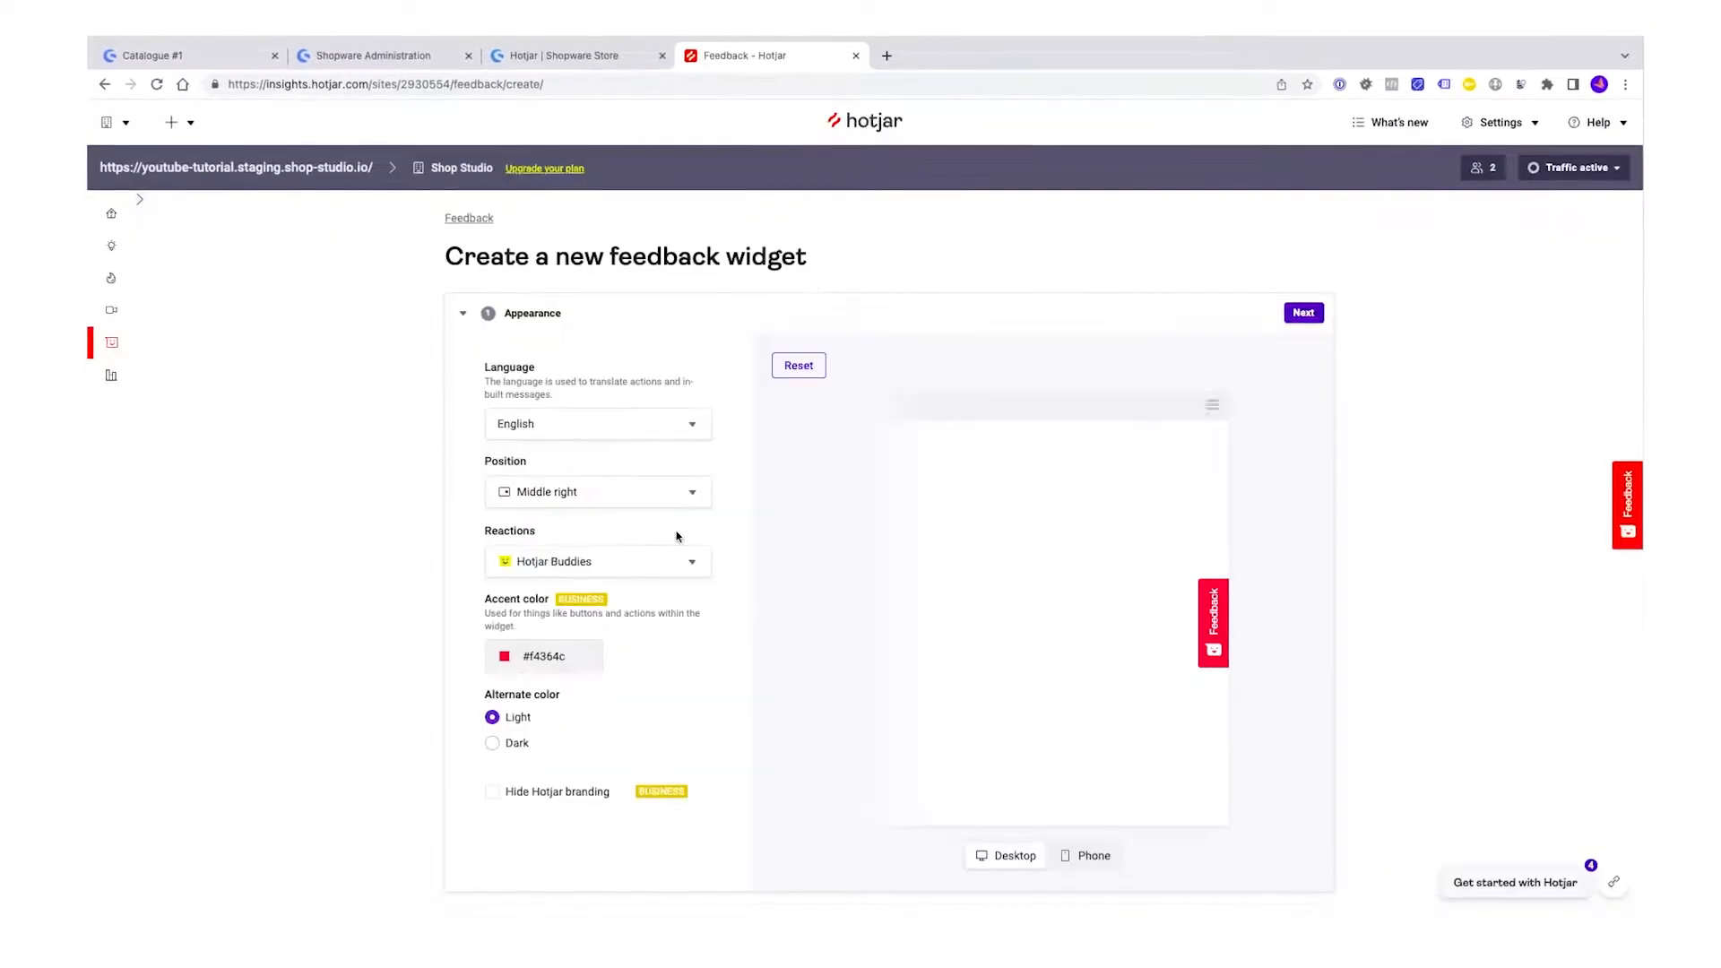
scroll(691, 711, "down", 2)
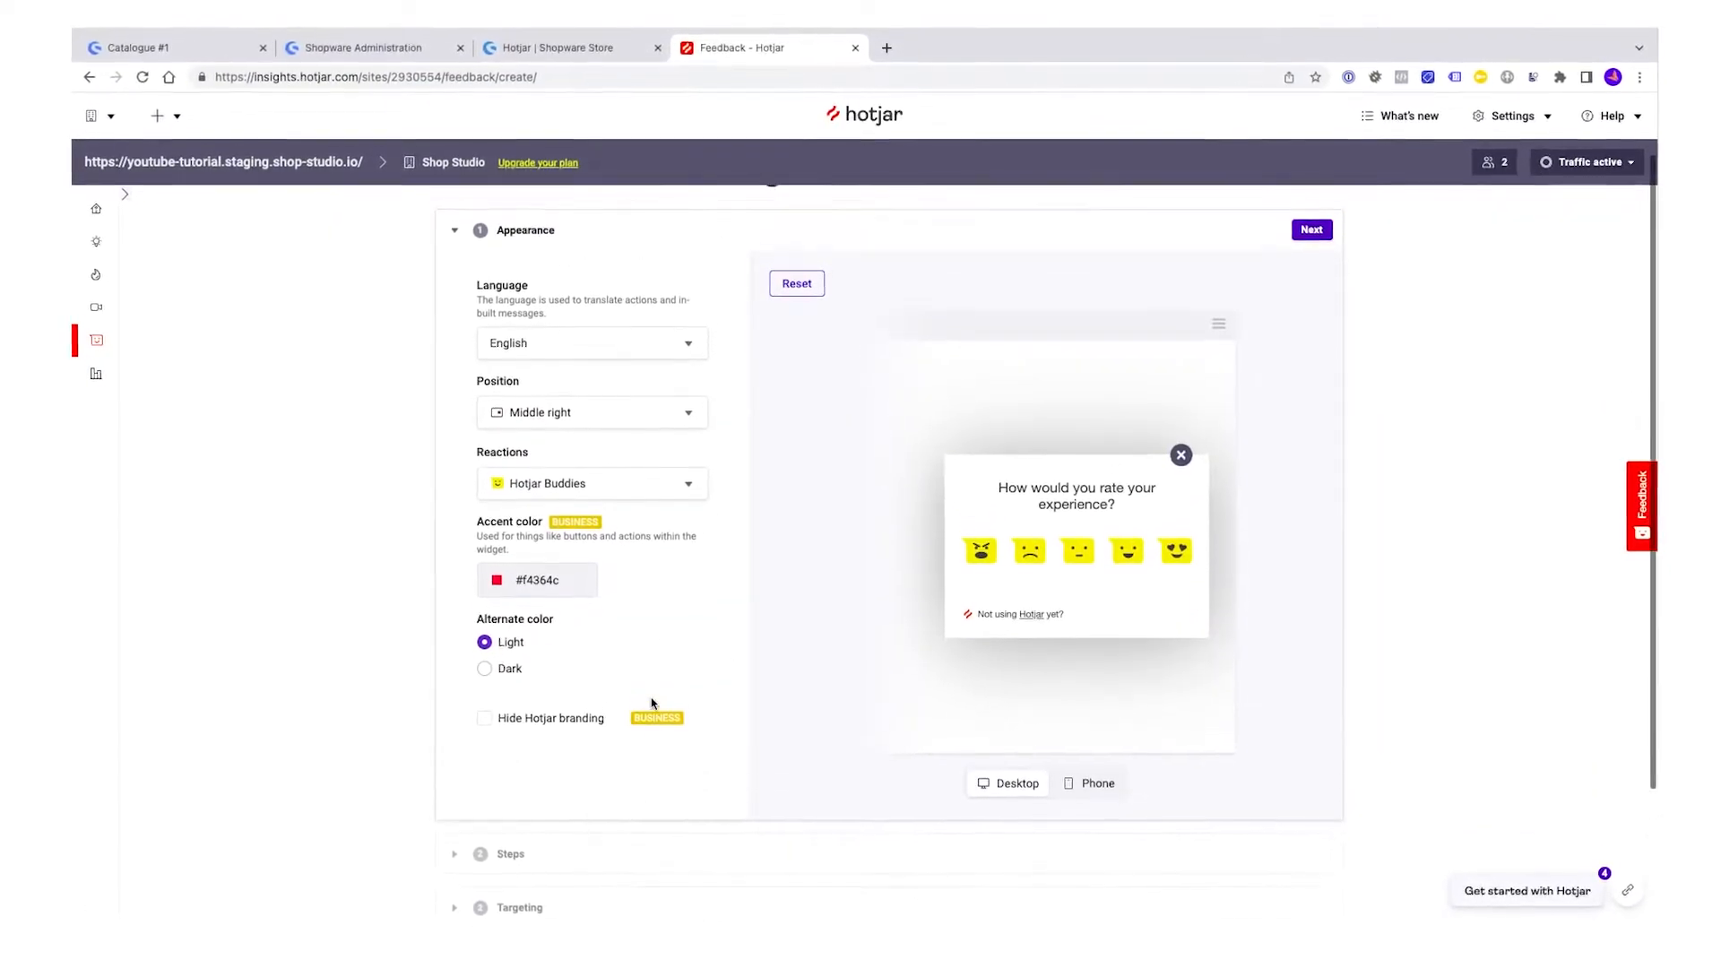
left_click(1309, 224)
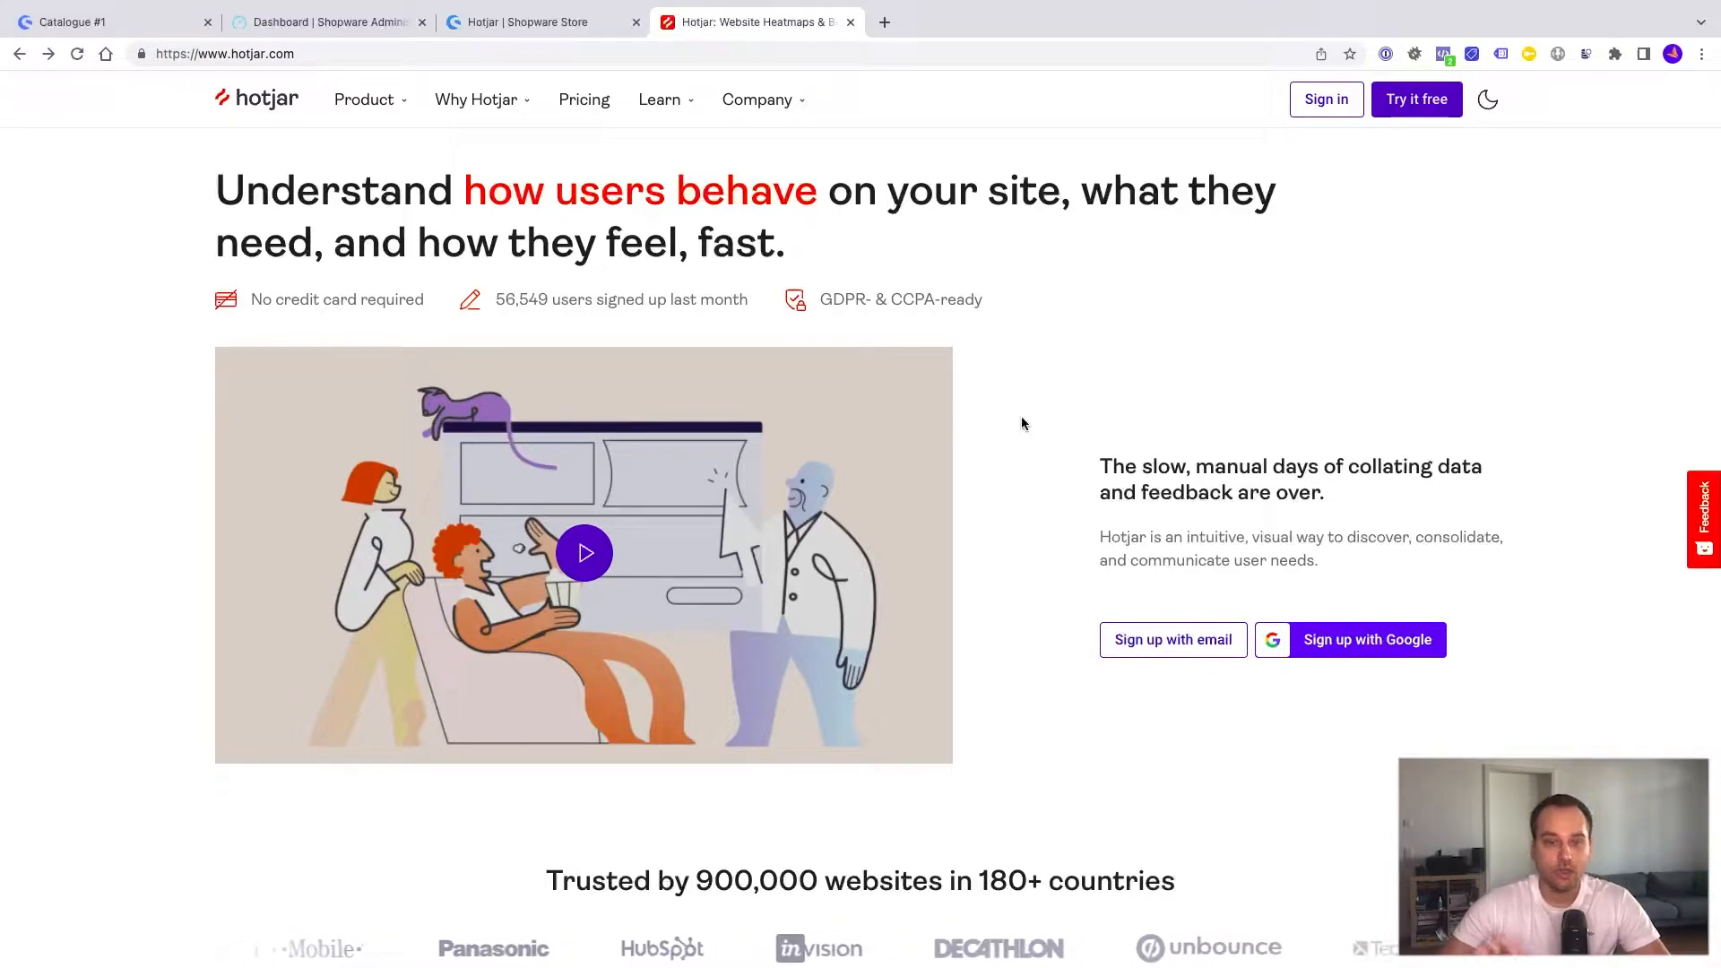
Step: Look through the feature overview on Hotjar's homepage and open the Hotjar listing in the Shopware Store
scroll(1023, 423, "down", 10)
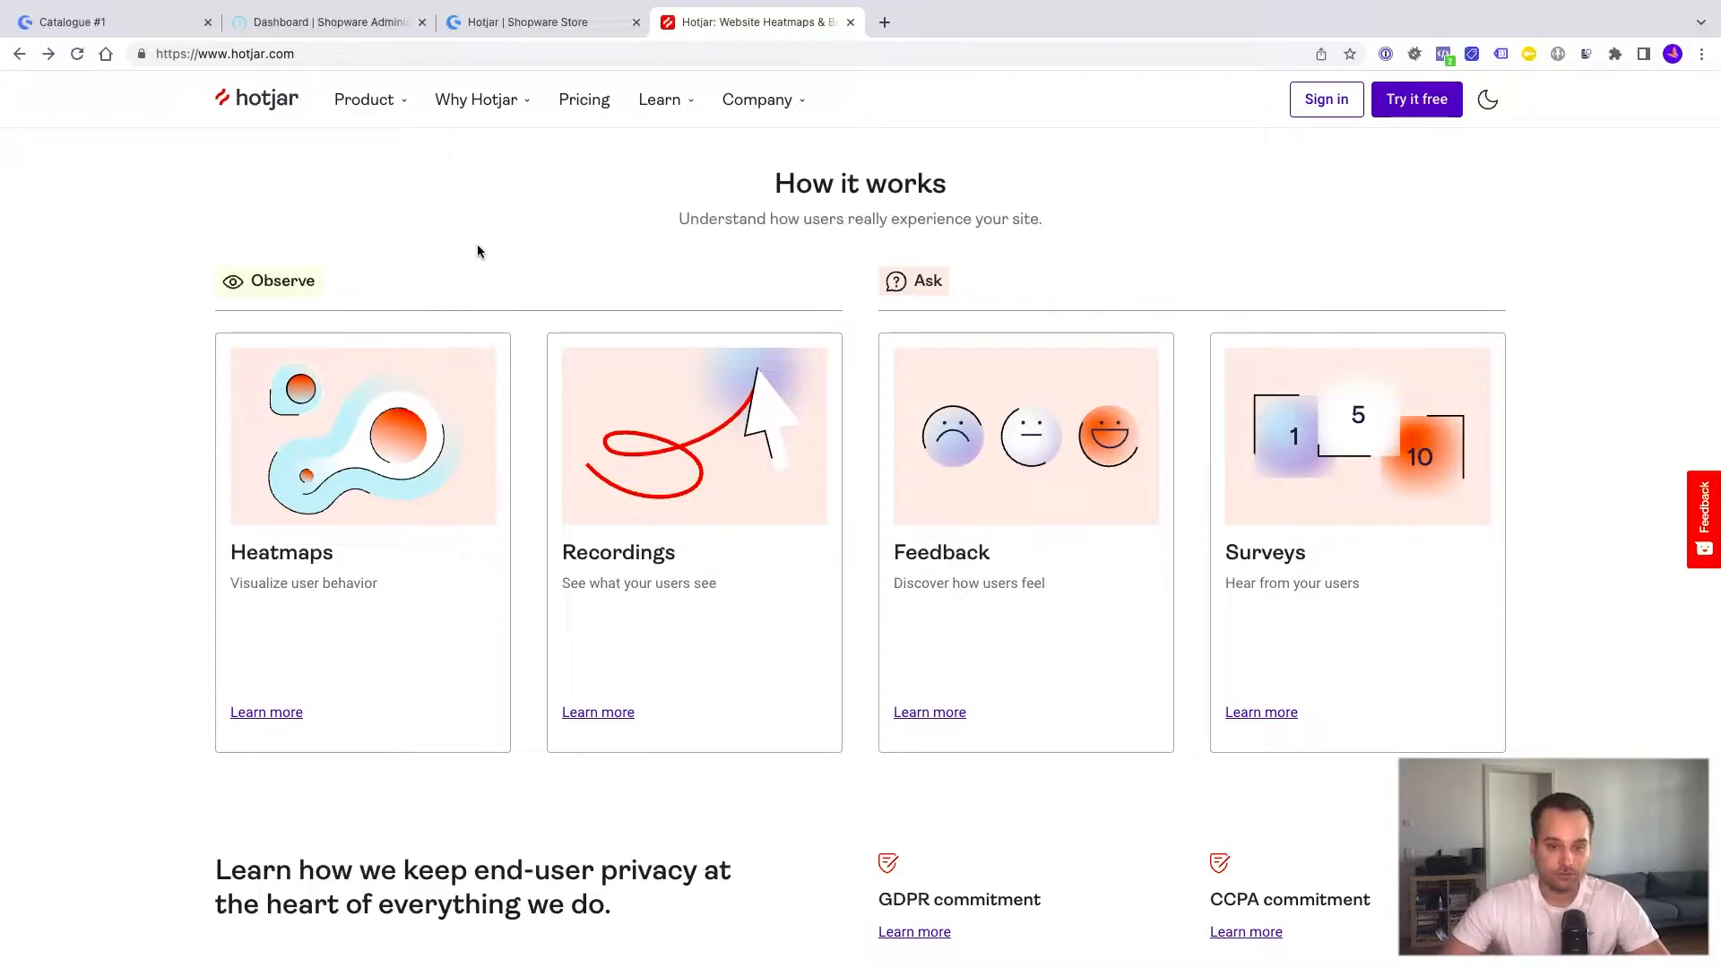
scroll(476, 251, "up", 6)
left_click(518, 34)
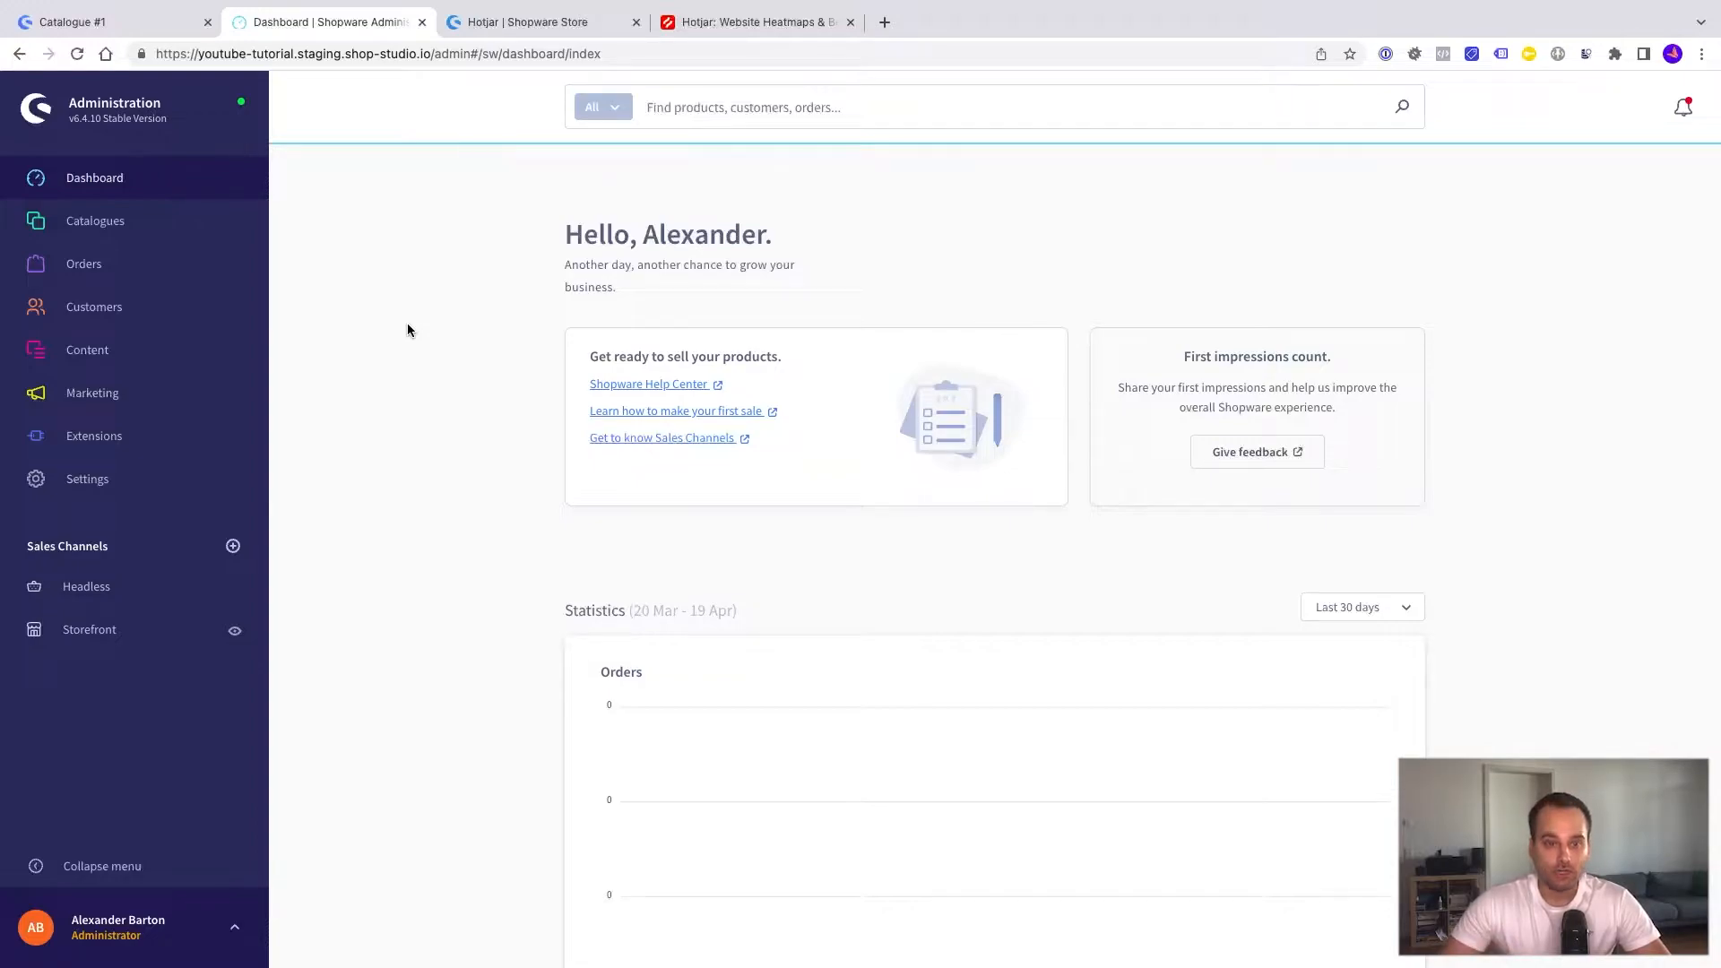
Step: Install the Hotjar app from My extensions in the Shopware Administration and activate it
mouse_move(158, 439)
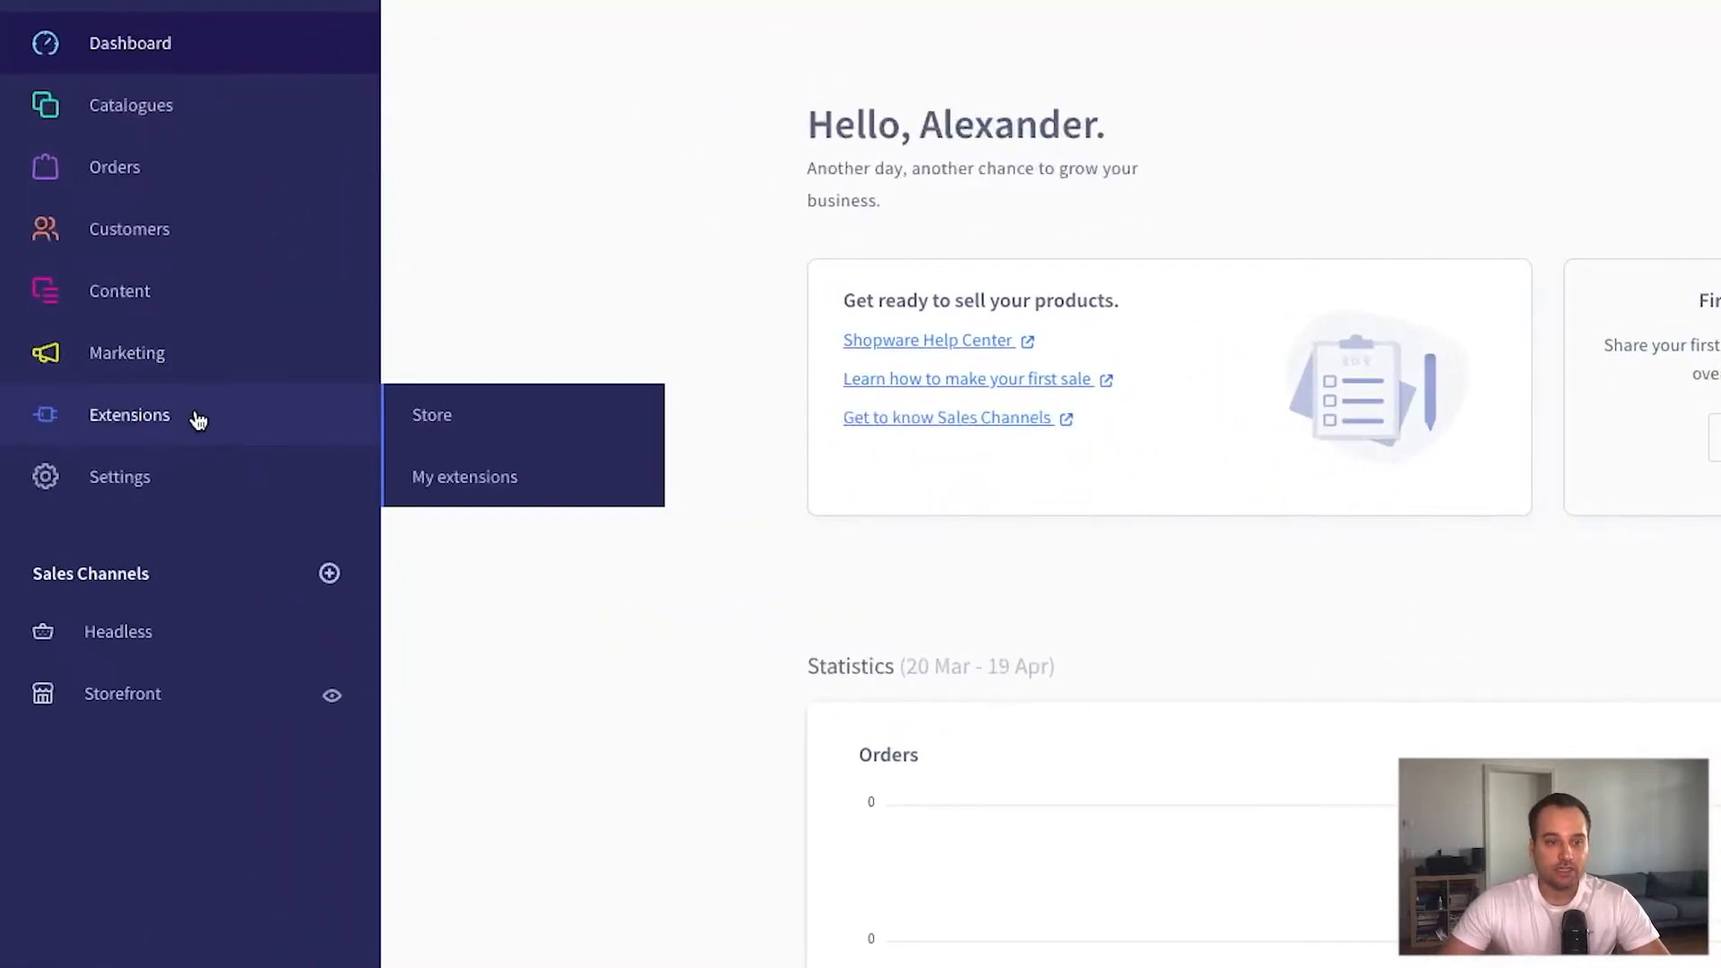
left_click(466, 480)
scroll(489, 485, "down", 2)
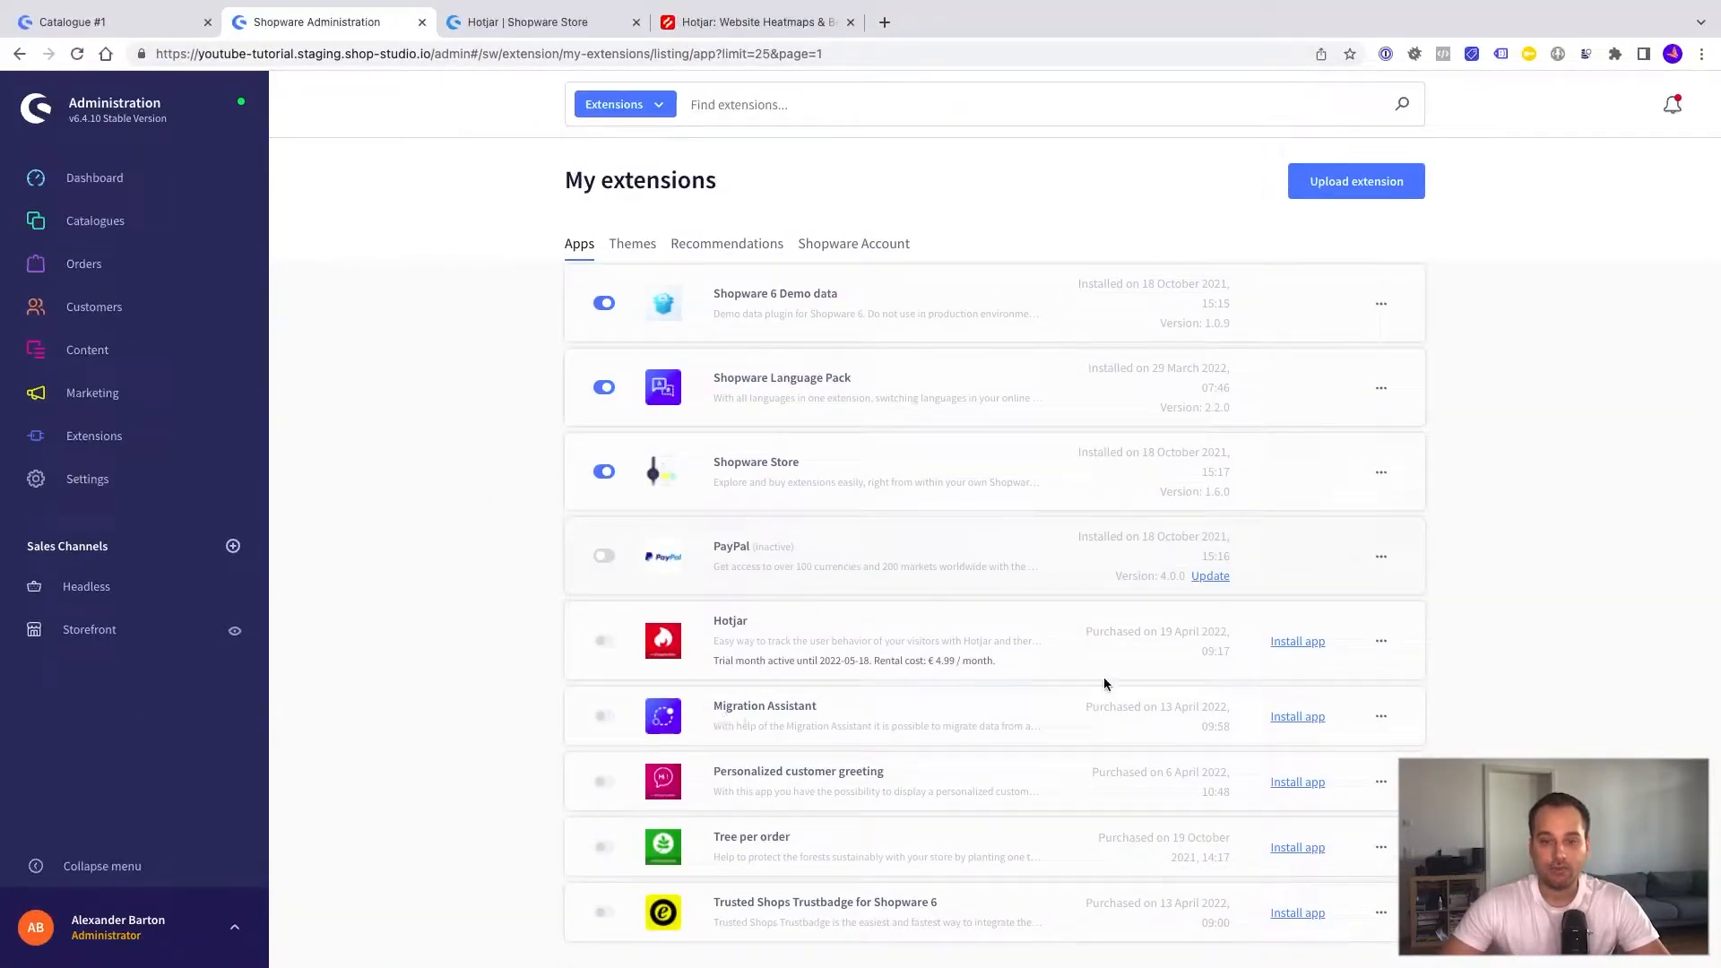
left_click(1296, 642)
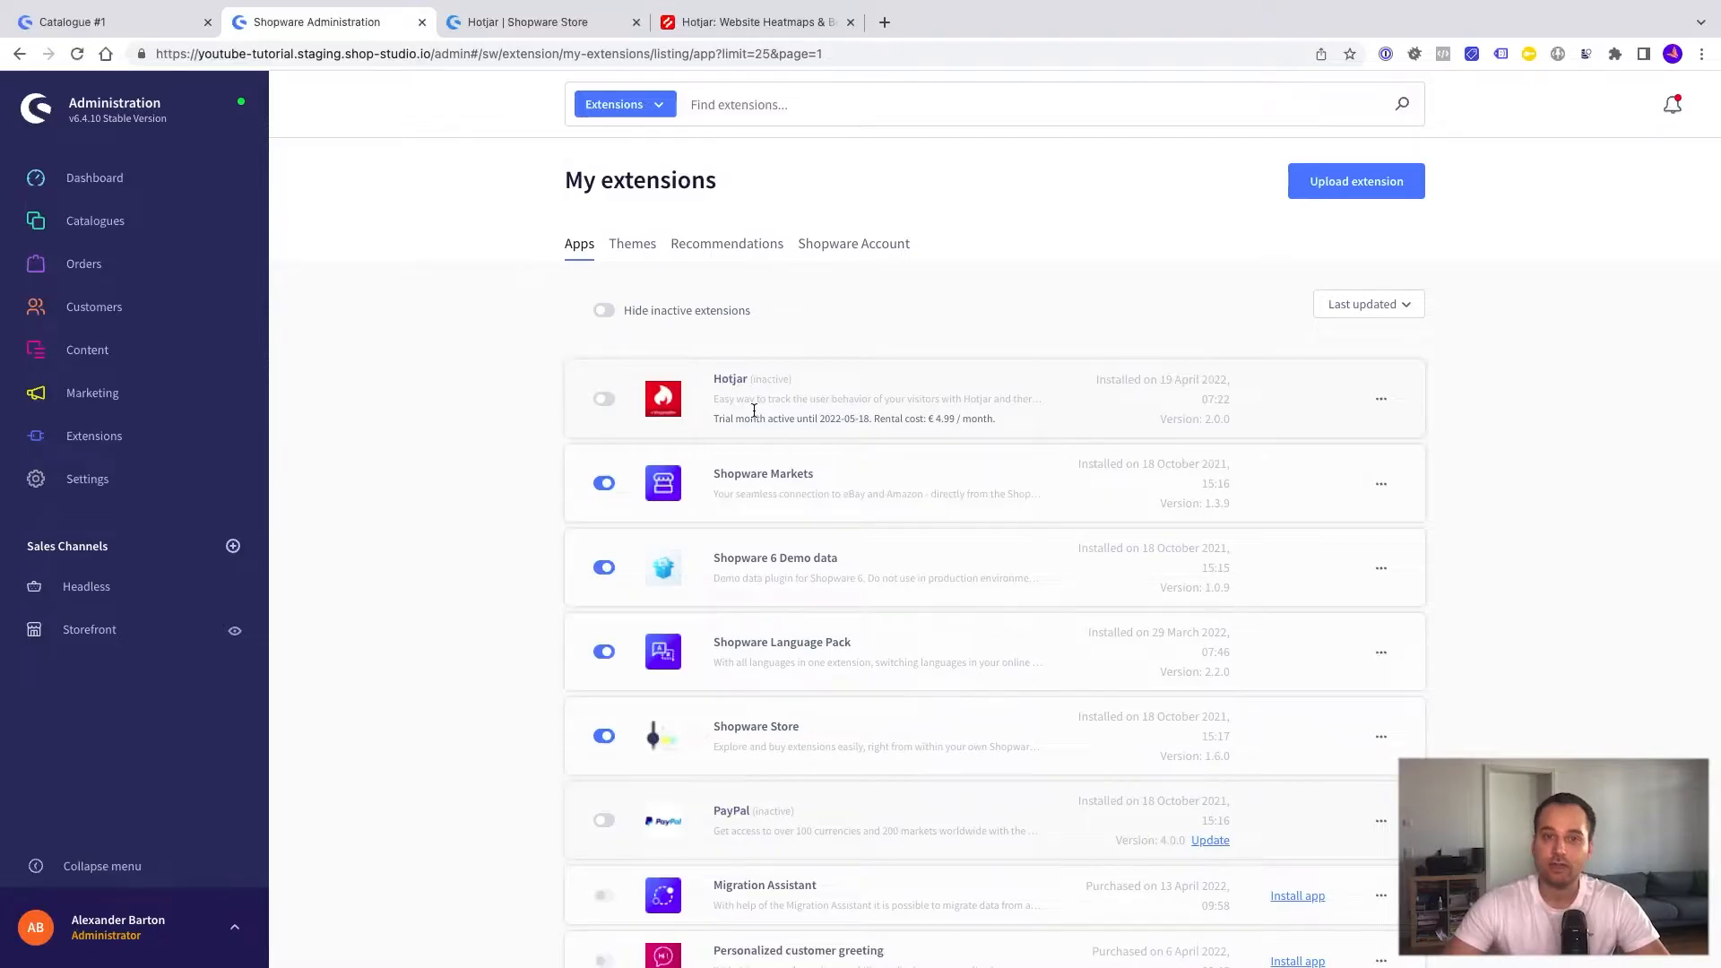
left_click(604, 398)
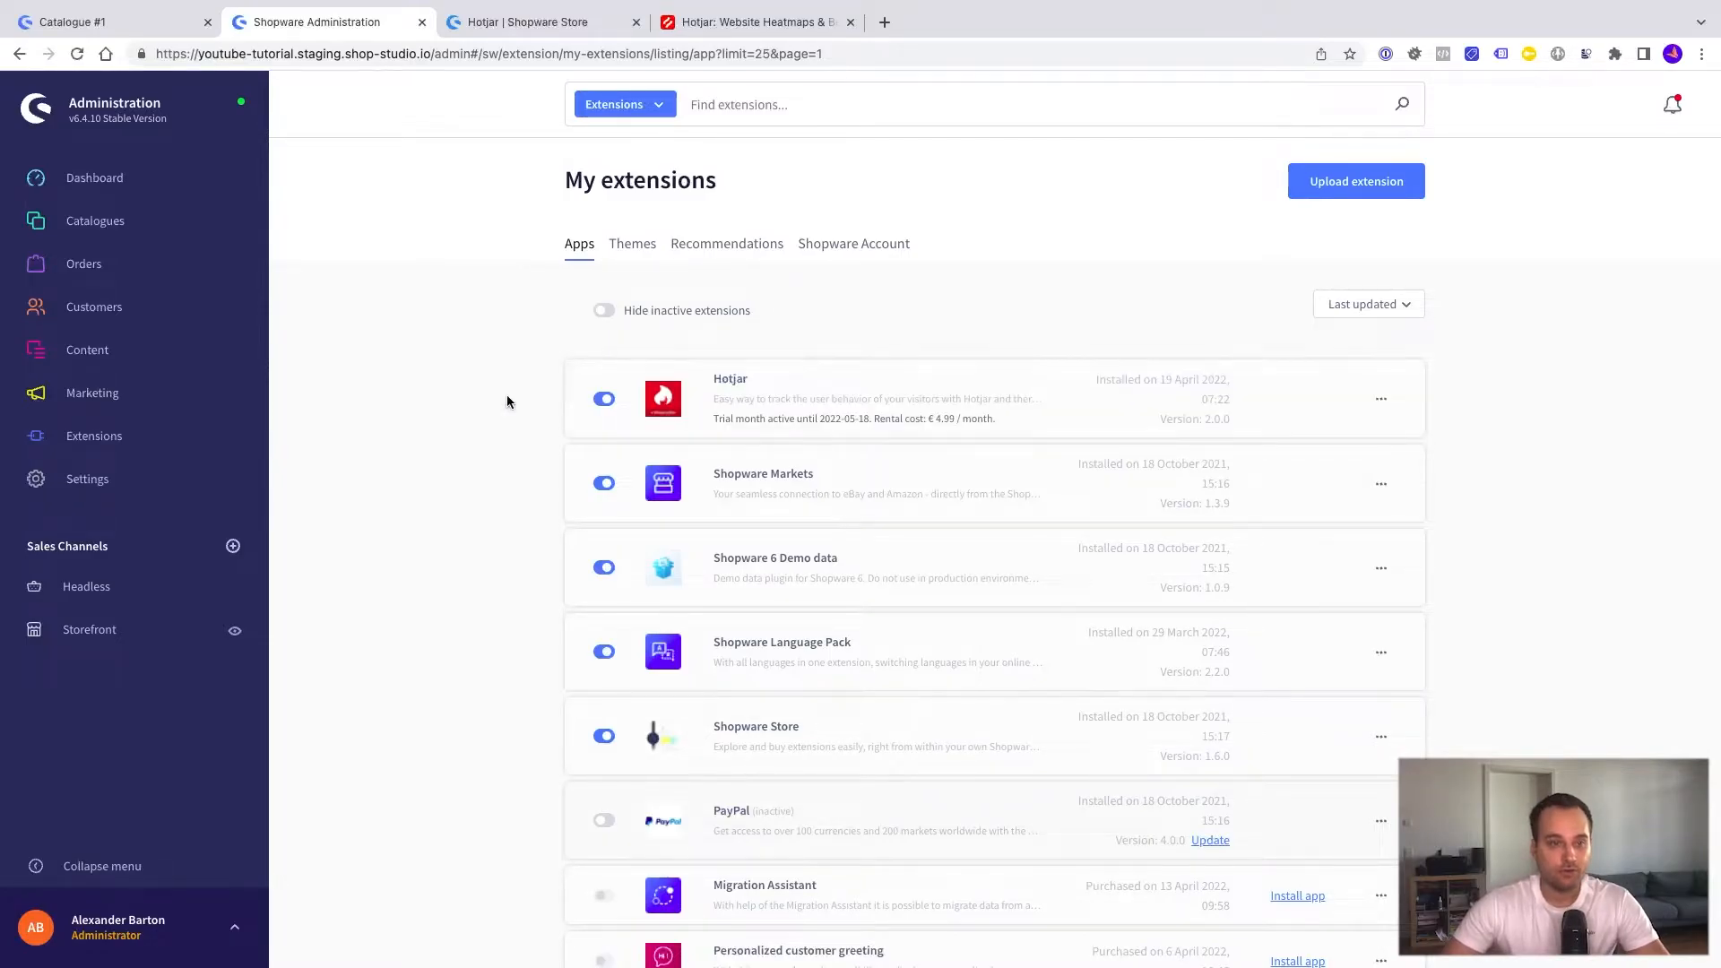
Step: Reload the demo storefront's home page and open the Hotjar extension's configuration in the Shopware Administration
left_click(142, 27)
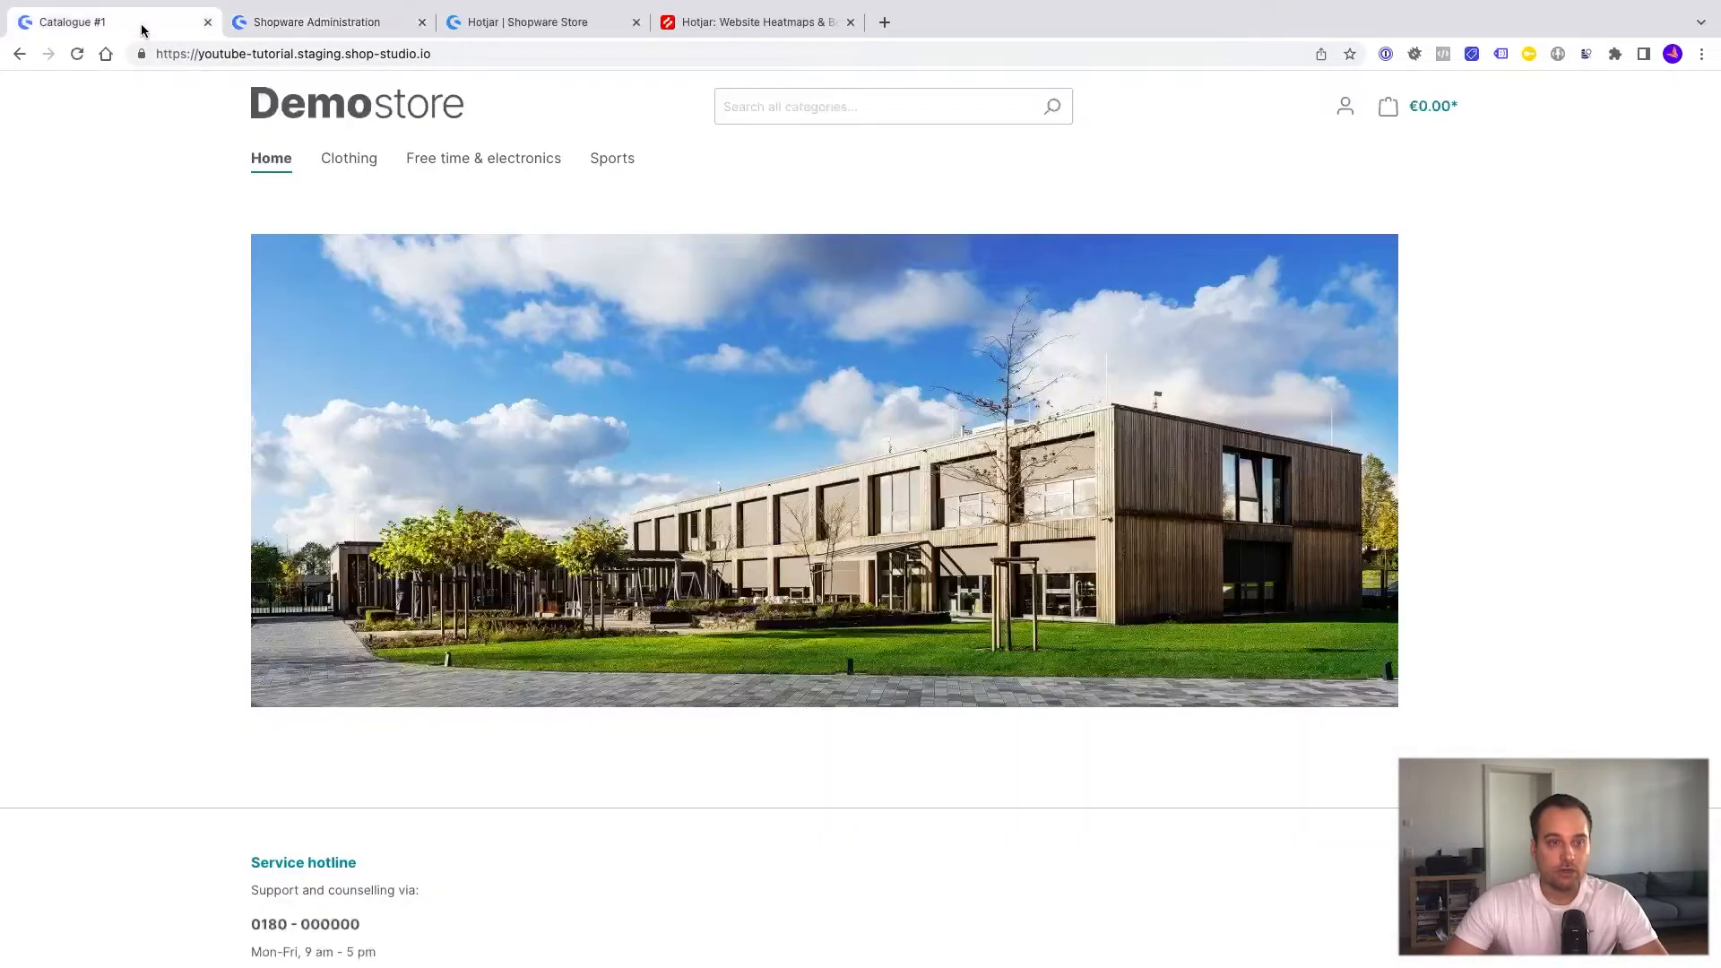
key("super+r")
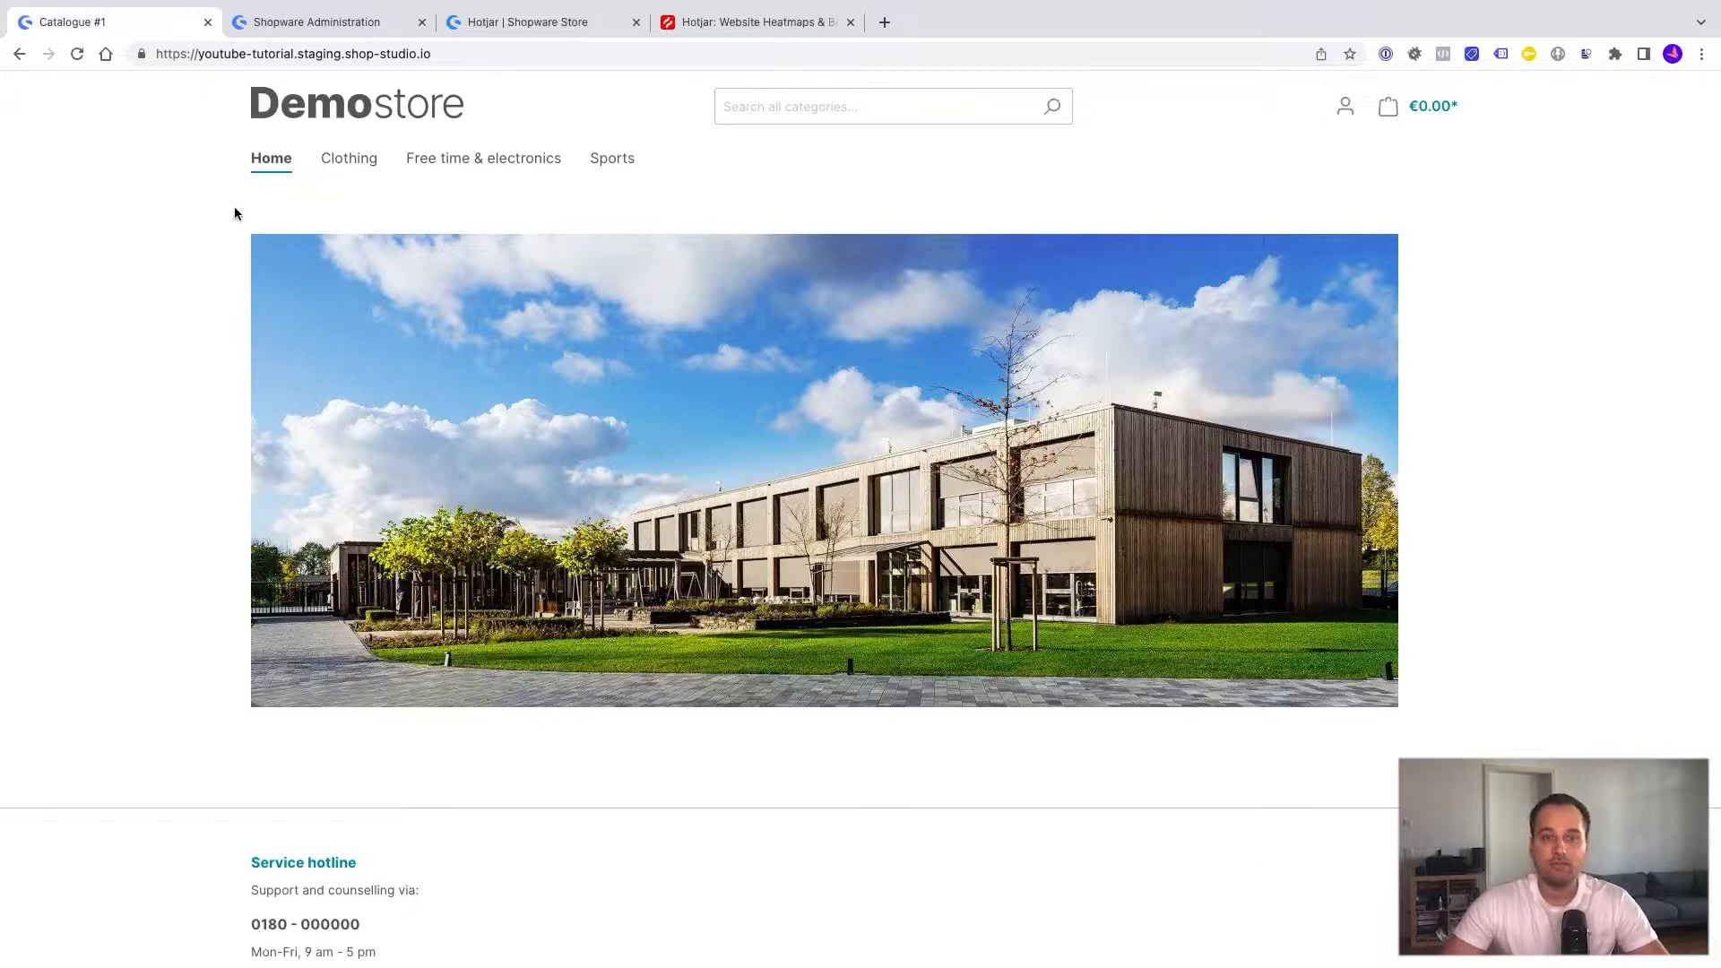
left_click(363, 24)
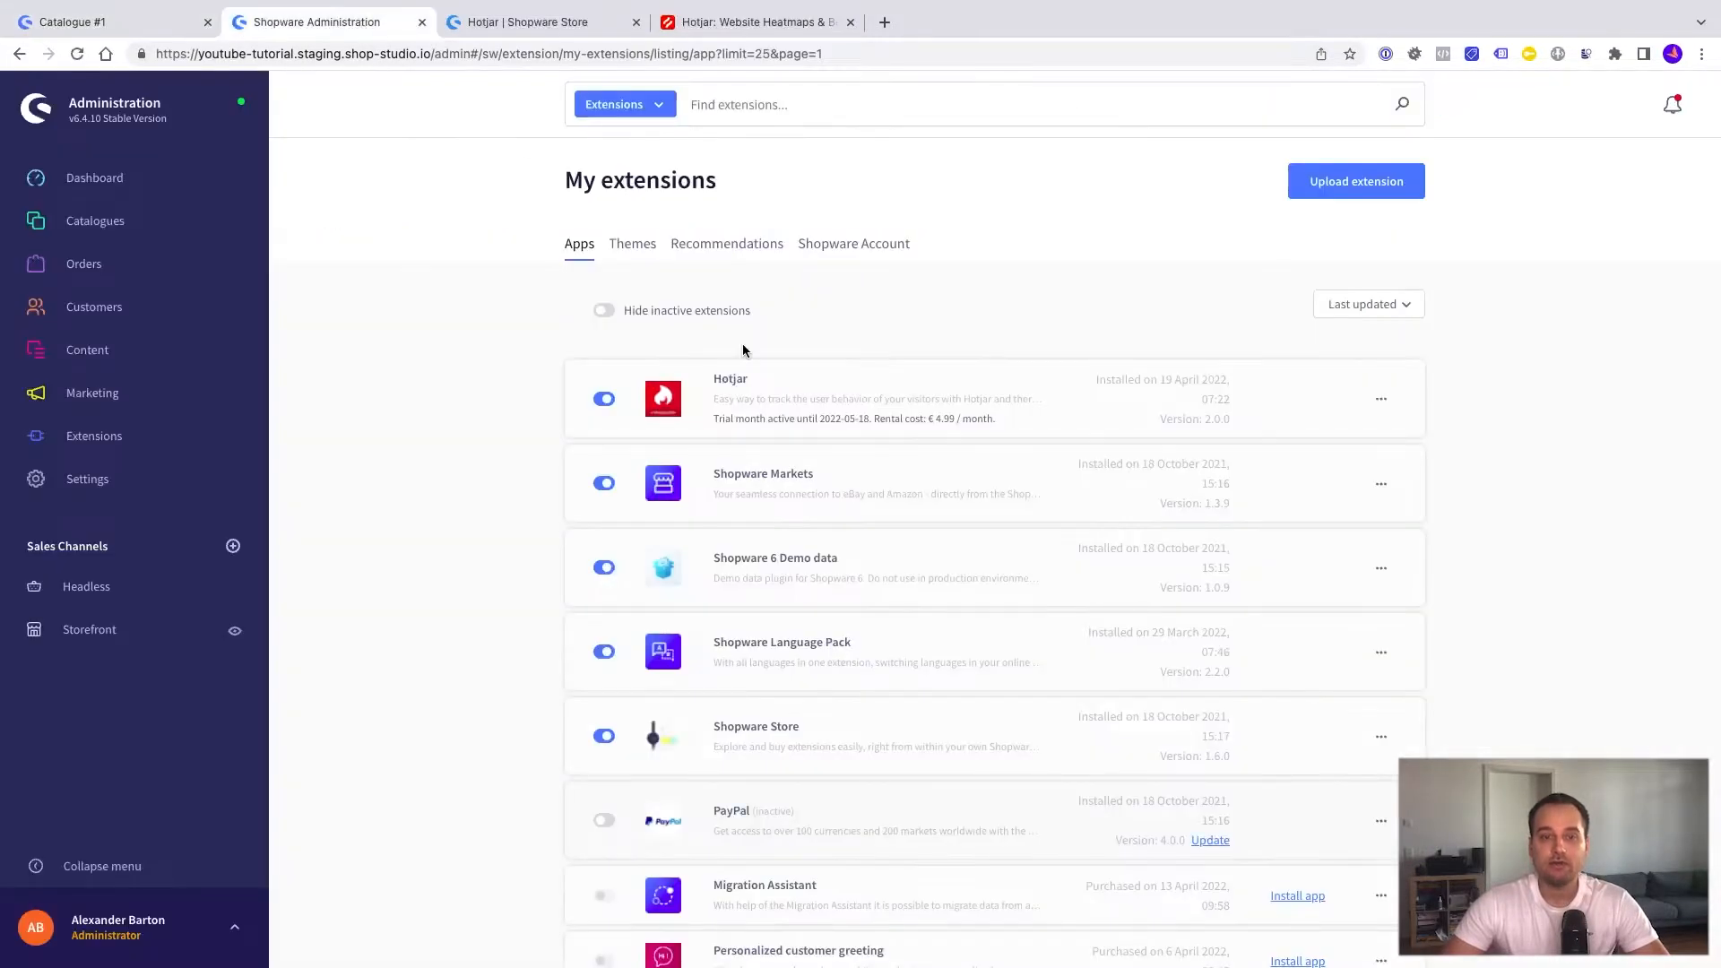
left_click(1382, 403)
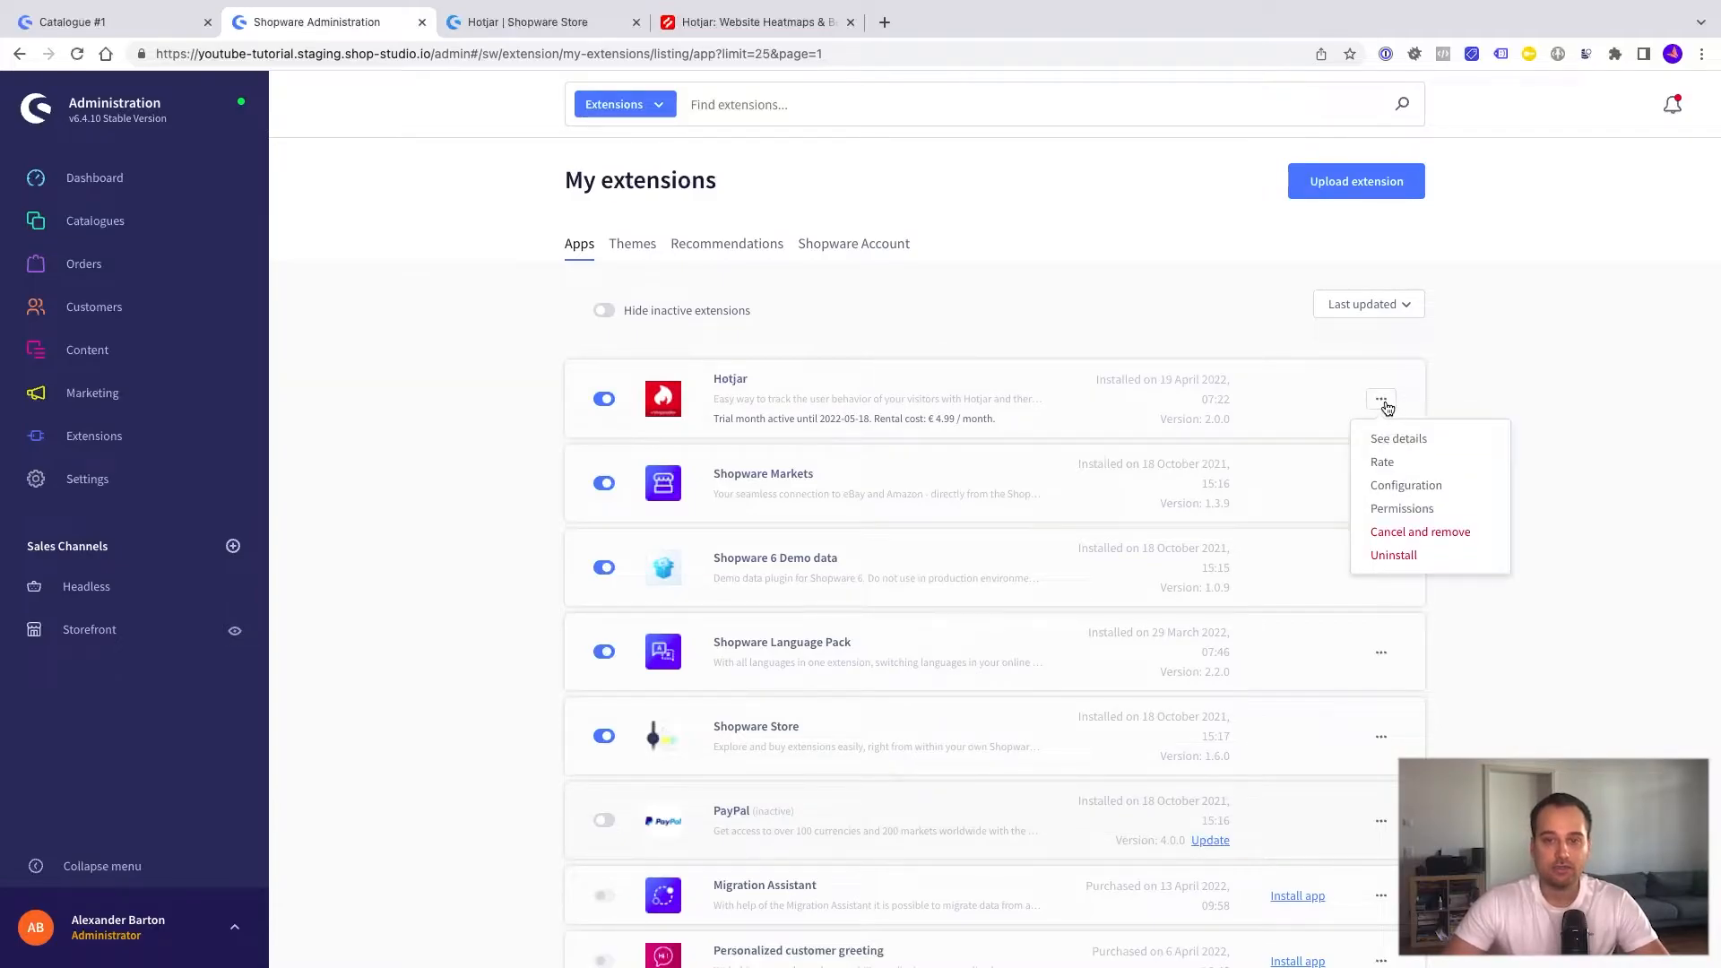
left_click(1400, 488)
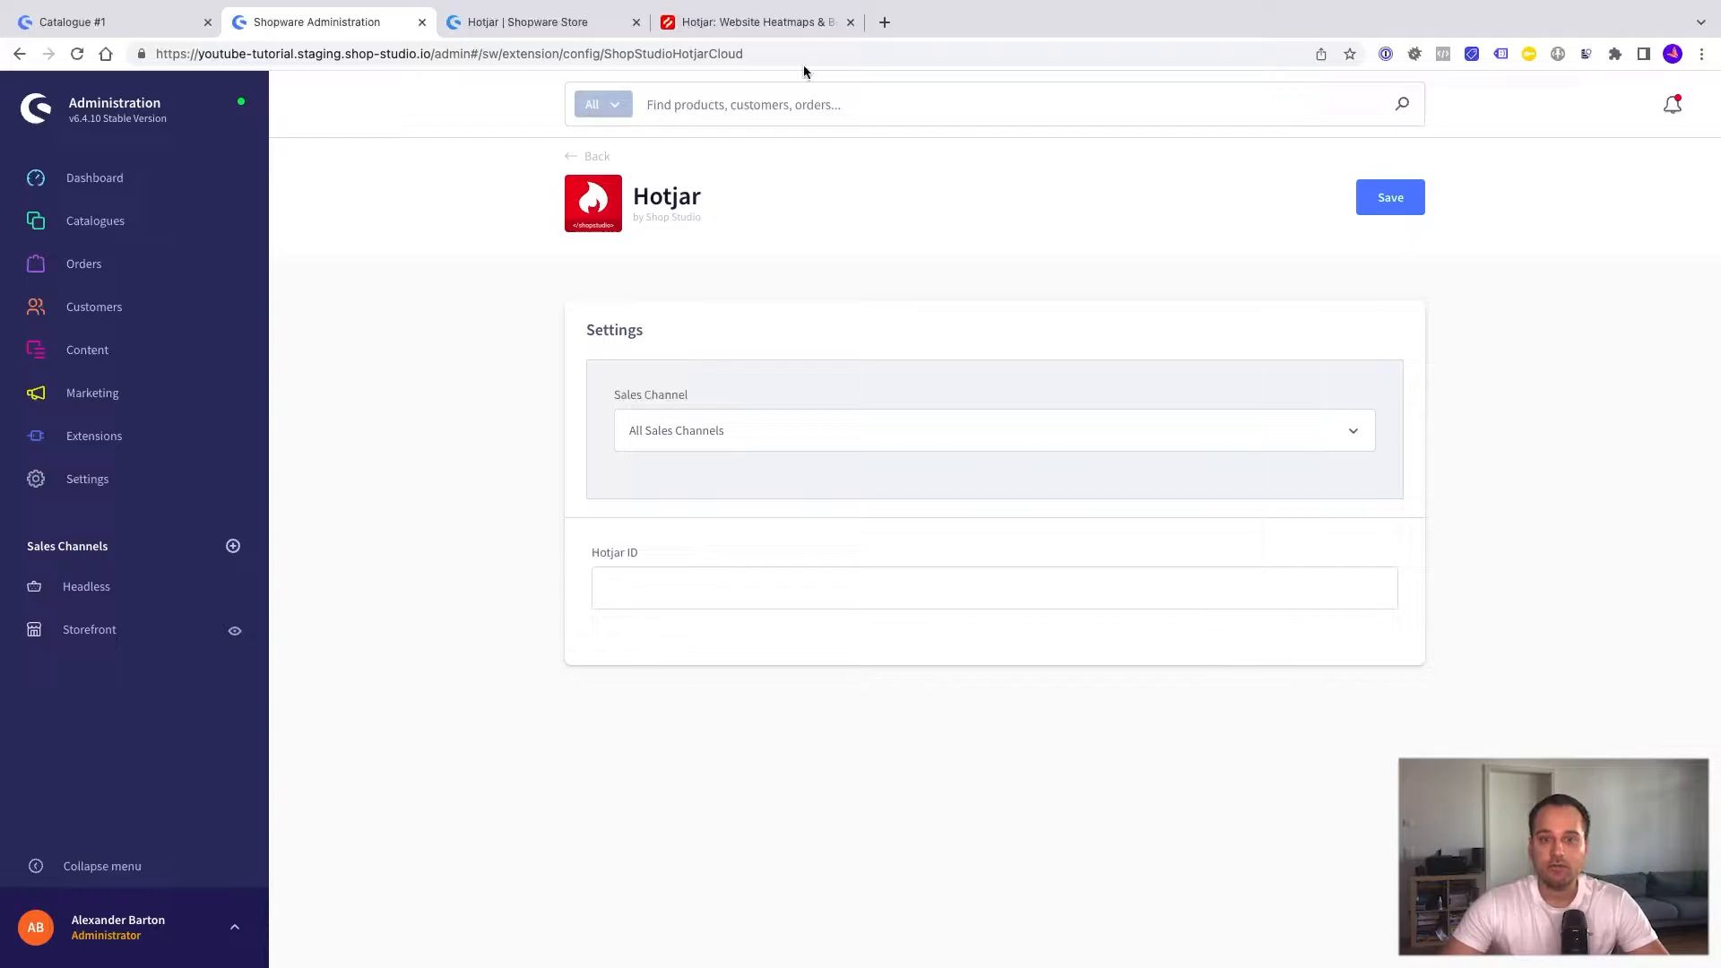
Step: Sign in on the Hotjar website and open the form for adding a new site
left_click(766, 22)
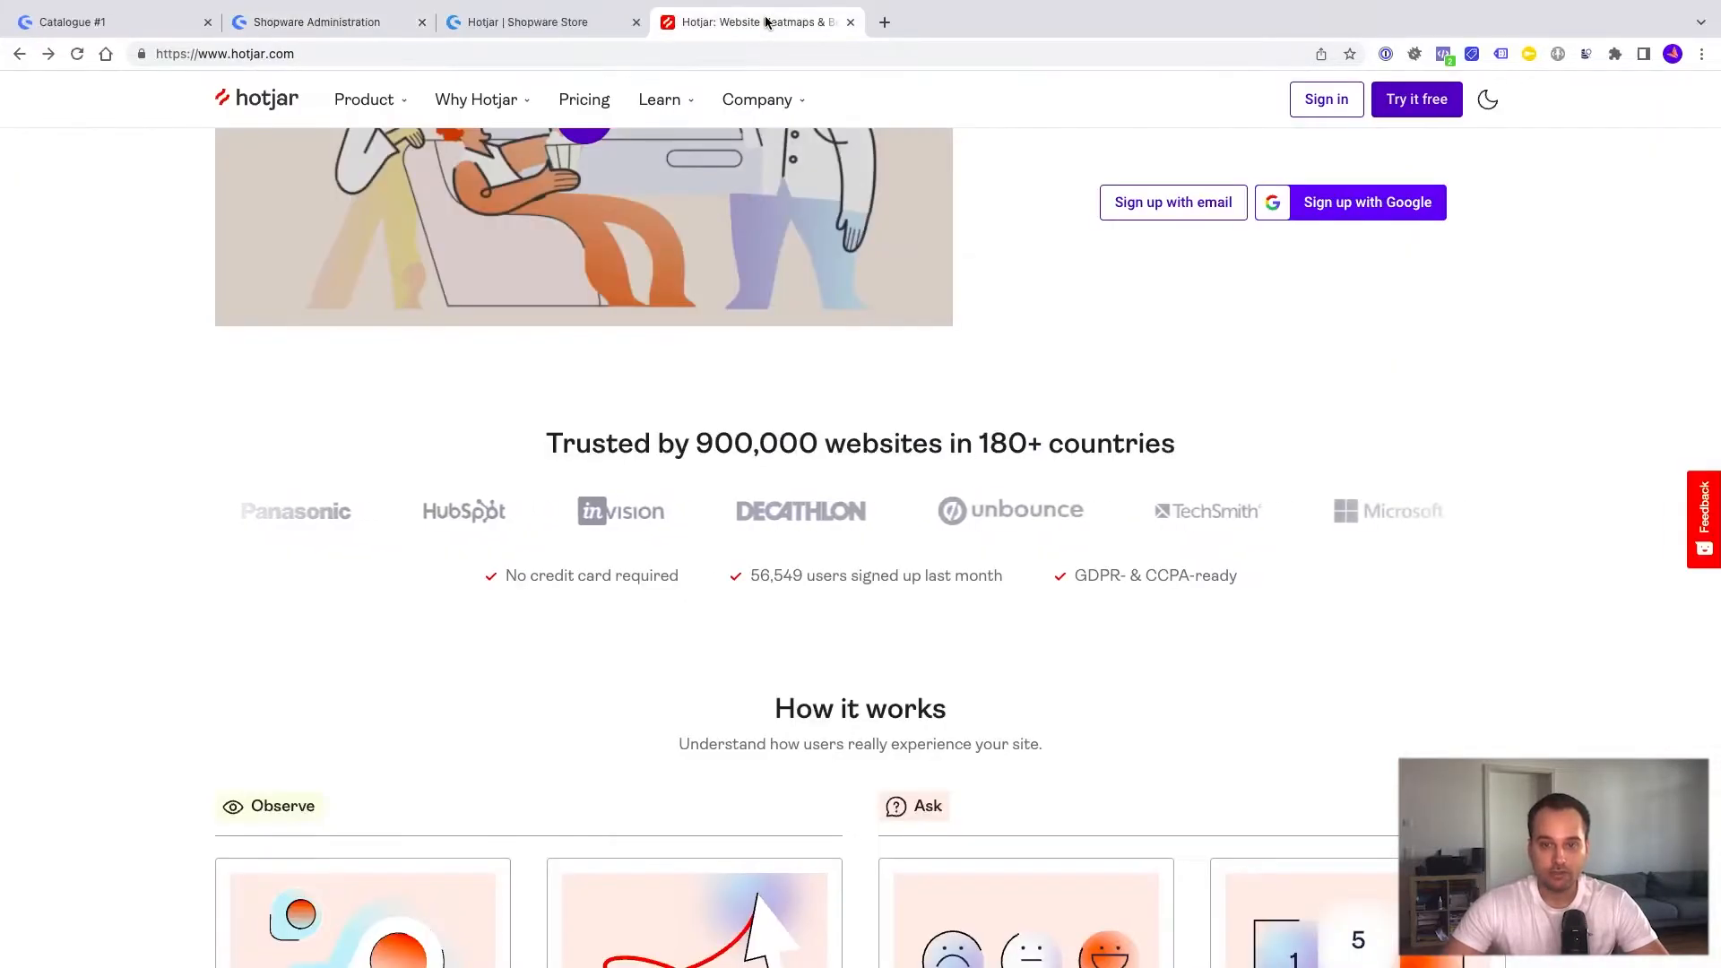
scroll(1300, 330, "up", 5)
left_click(1323, 103)
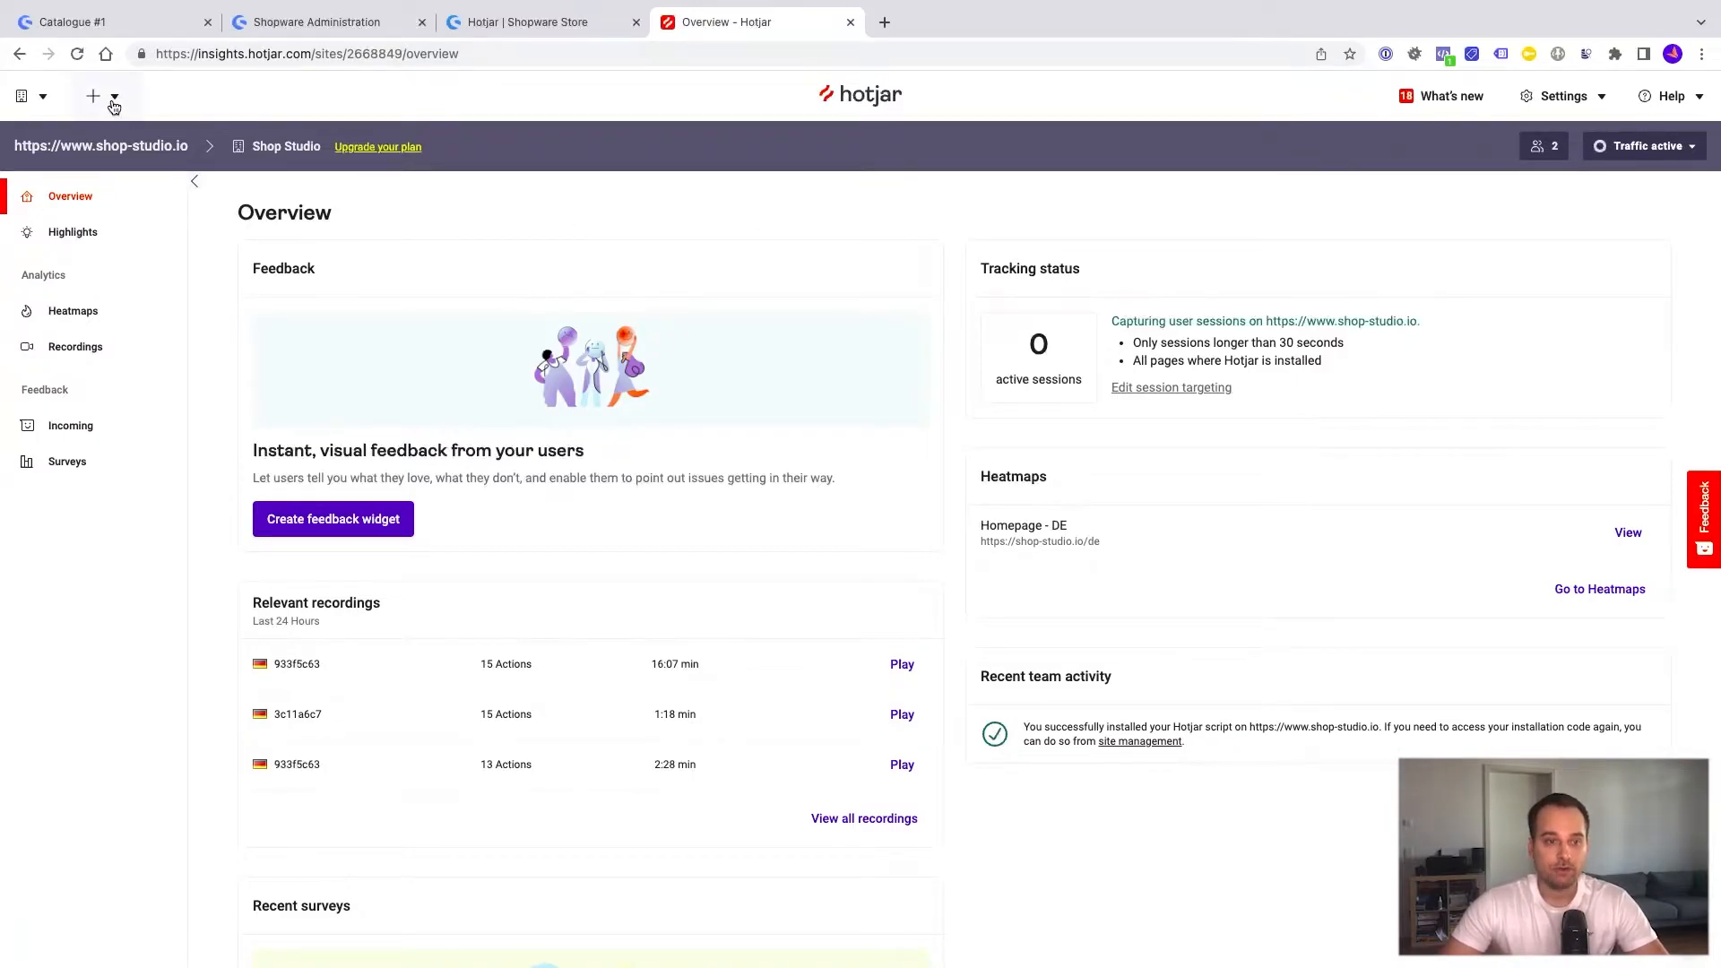
left_click(113, 104)
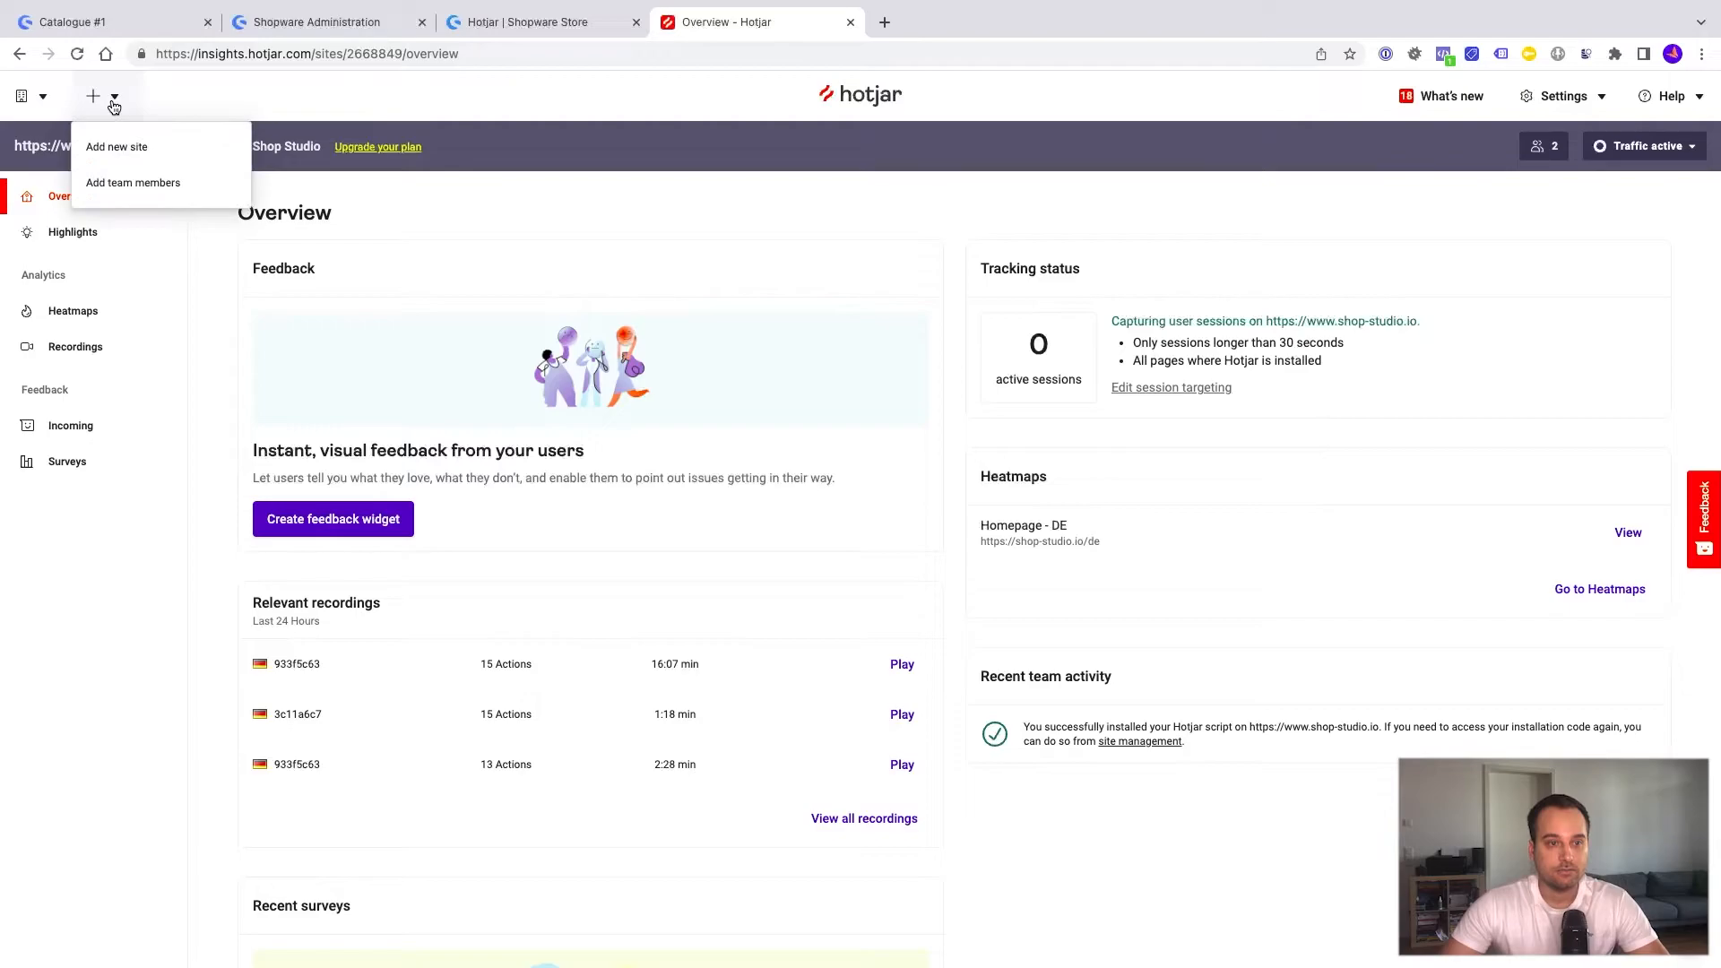
left_click(115, 154)
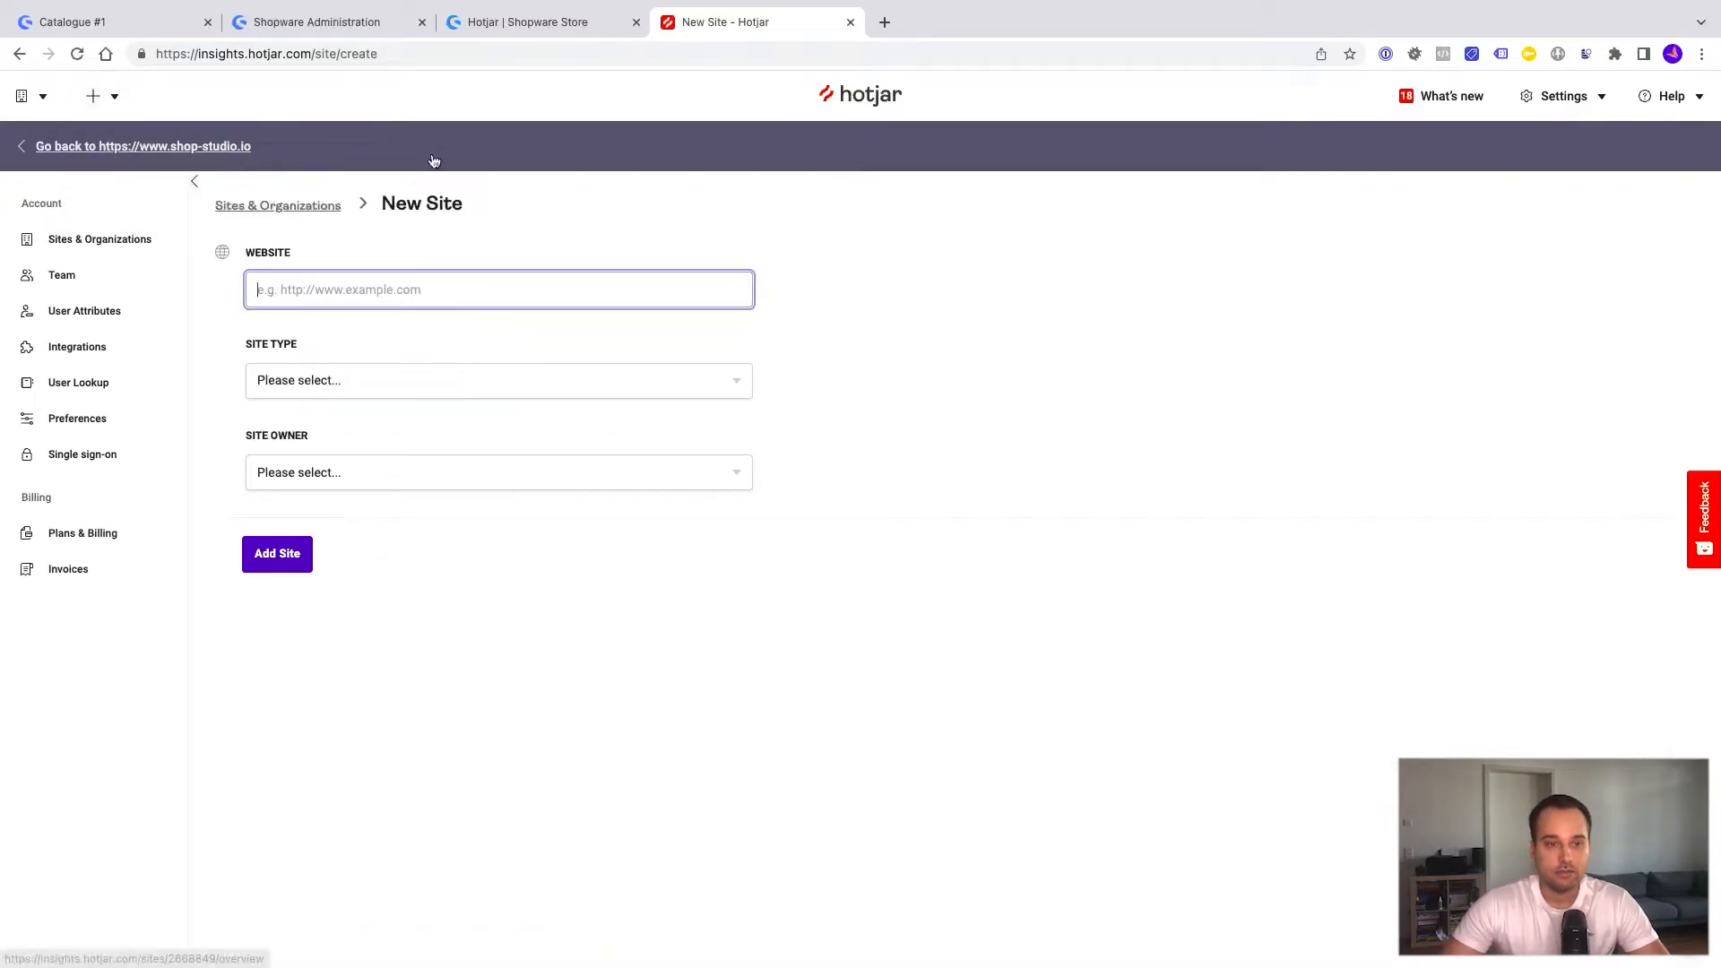
left_click(281, 23)
left_click(358, 53)
left_click(374, 54)
left_click_drag(430, 53, 155, 54)
key("super+c")
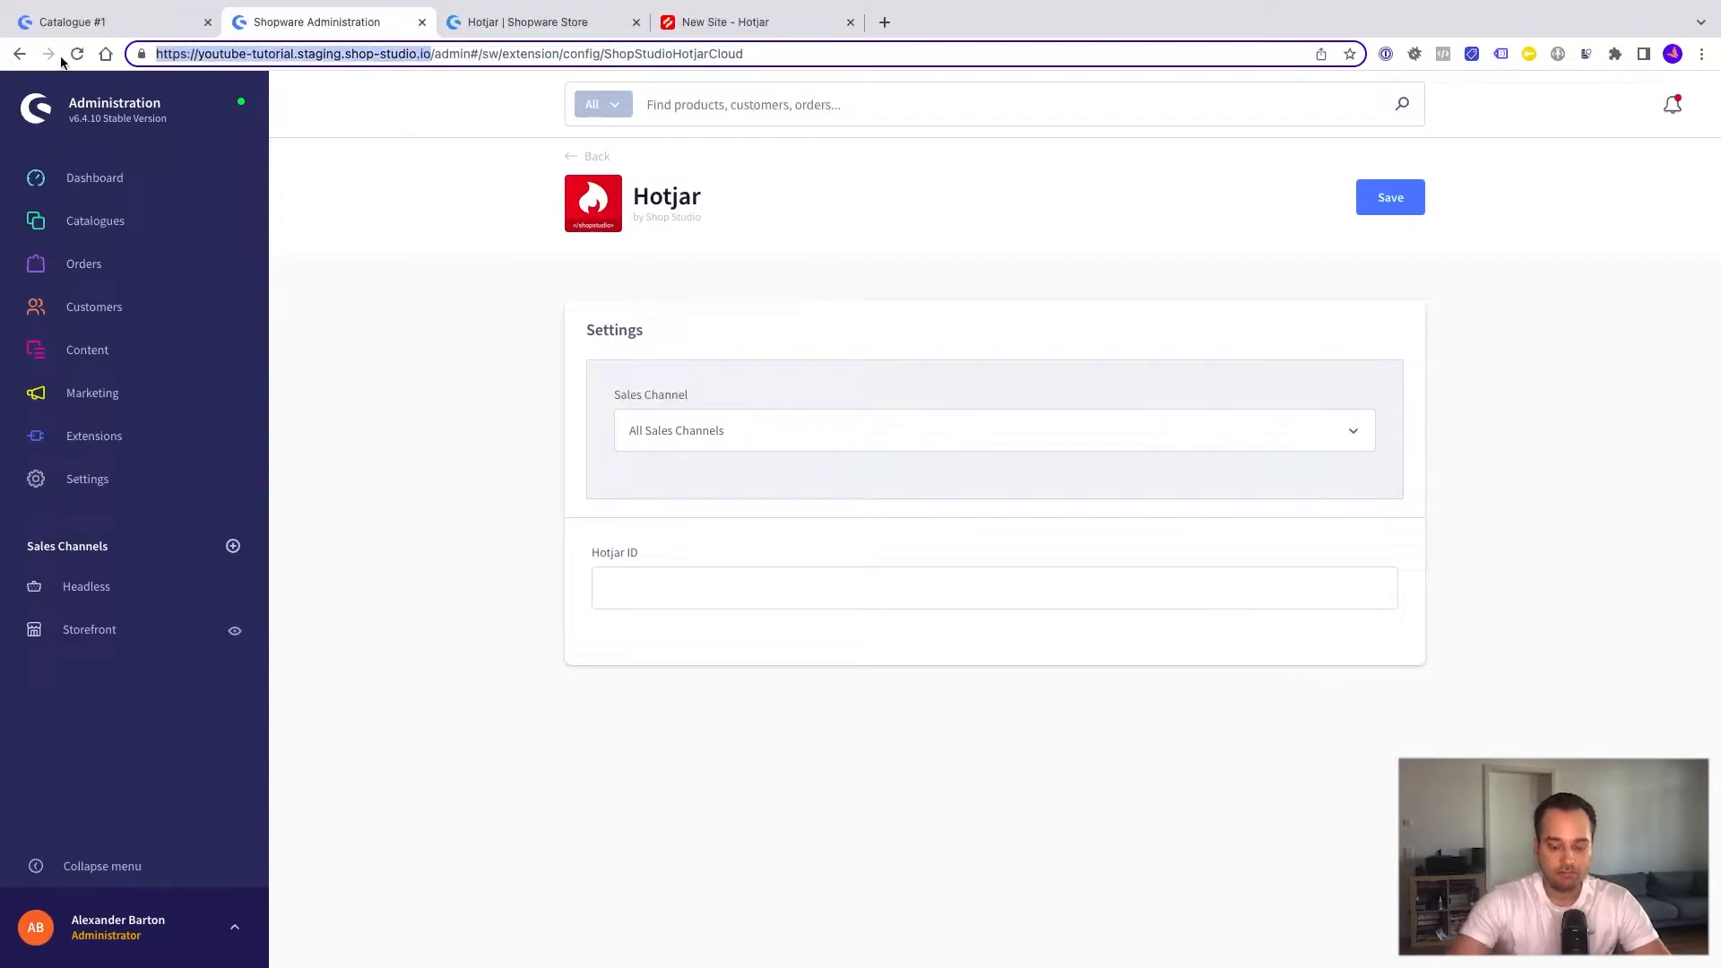
left_click(717, 26)
key("super+v")
Step: Set the site type to Education and the owner to Shop Studio, declare ownership, and add the site
left_click(395, 380)
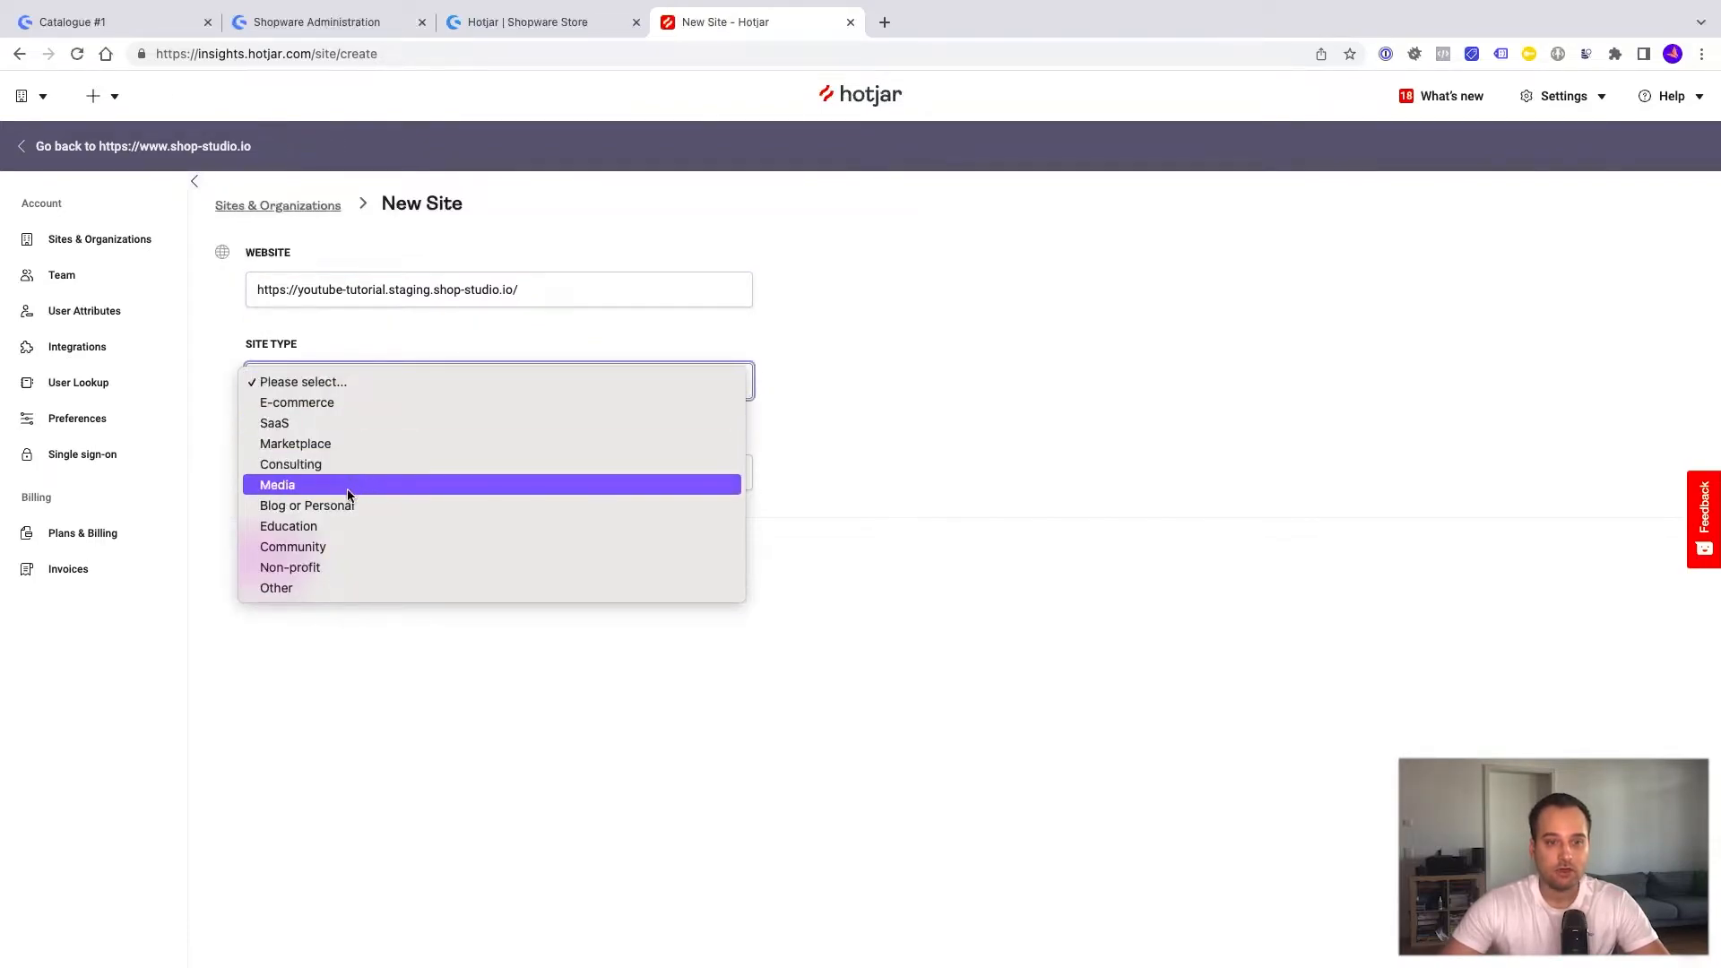
left_click(337, 526)
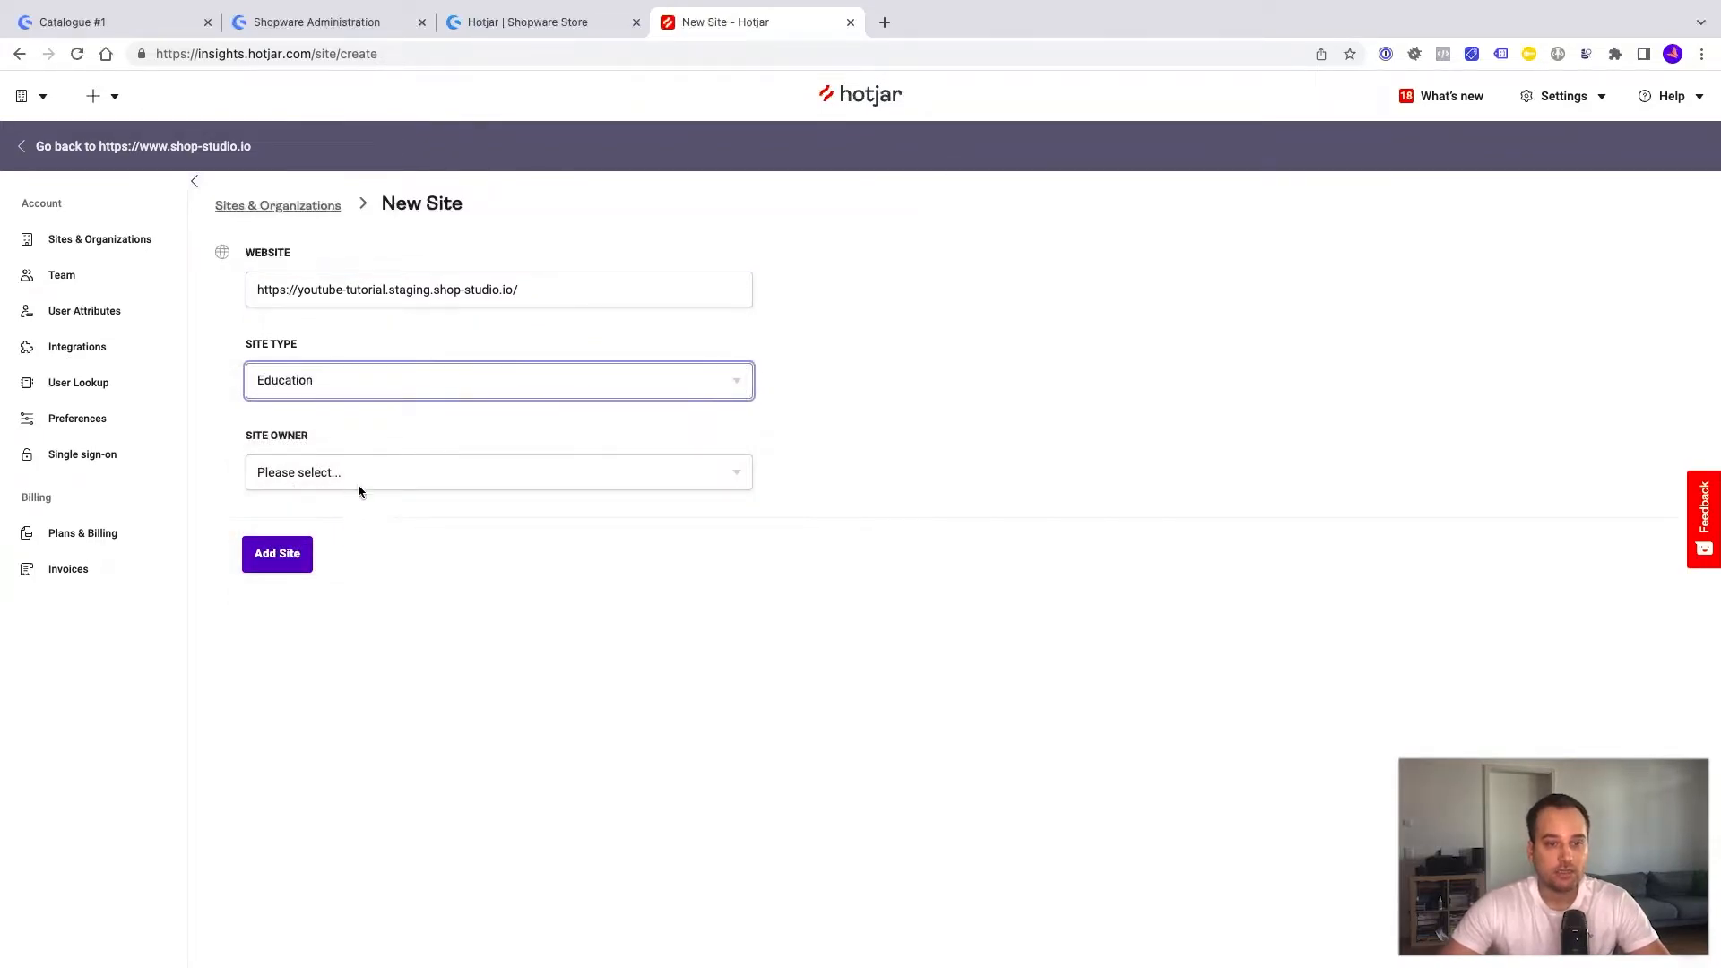
left_click(358, 476)
left_click(333, 557)
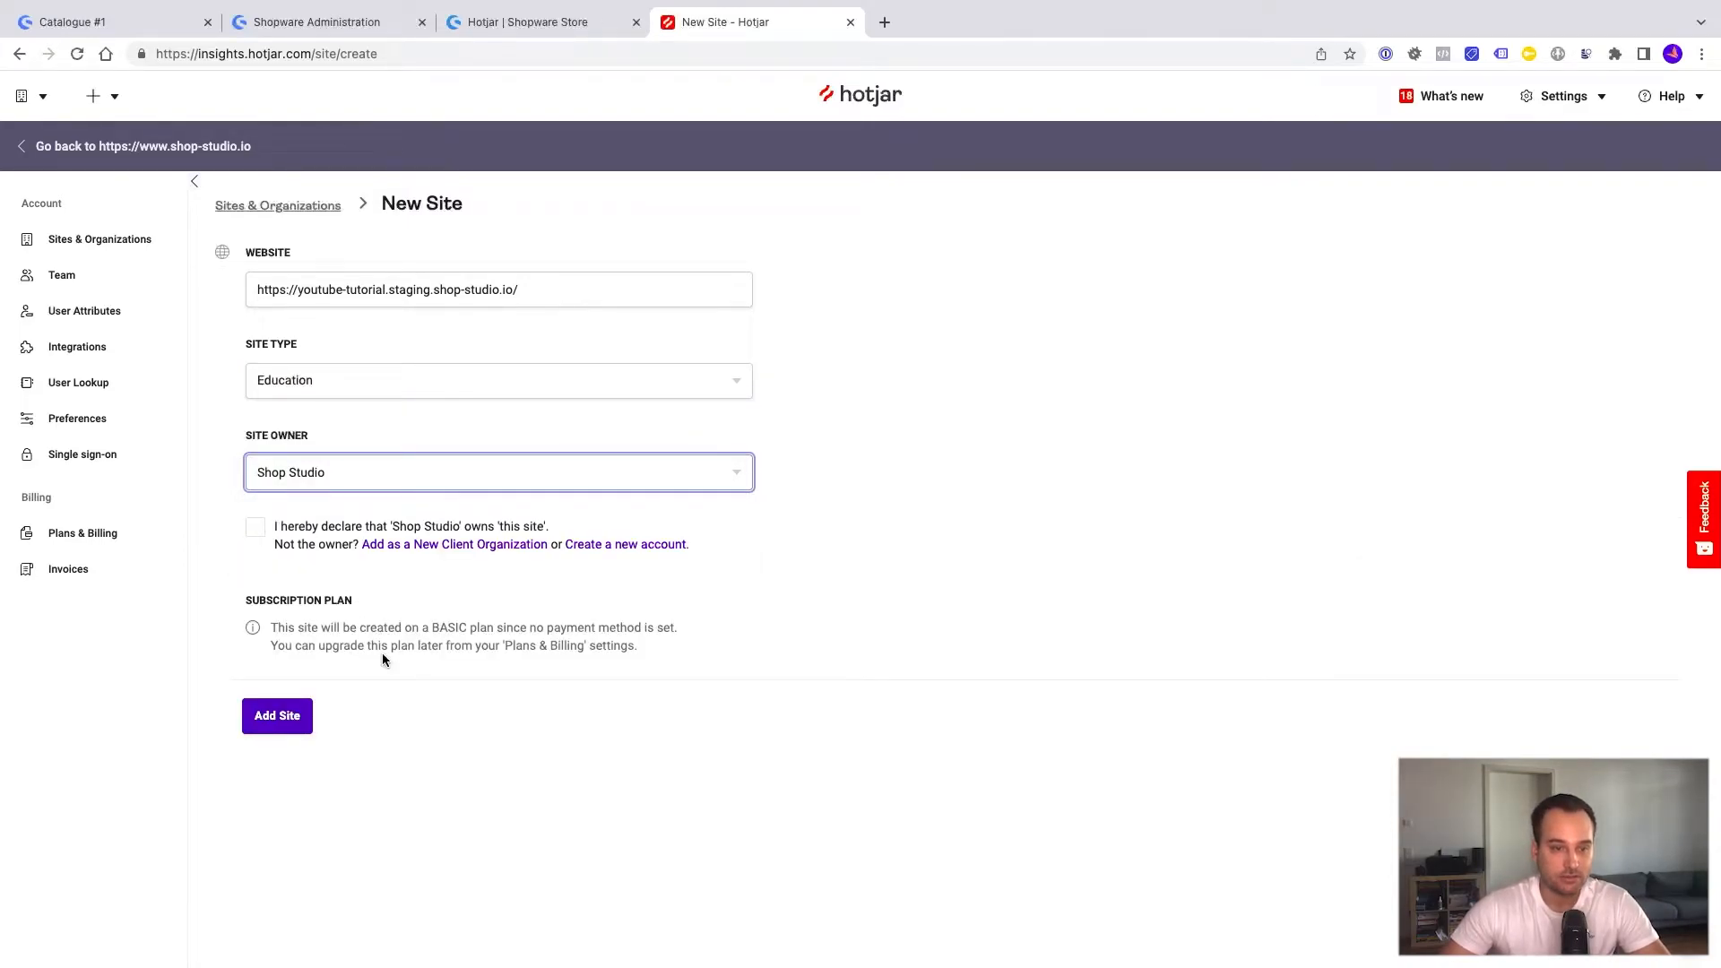
left_click(255, 529)
left_click(287, 722)
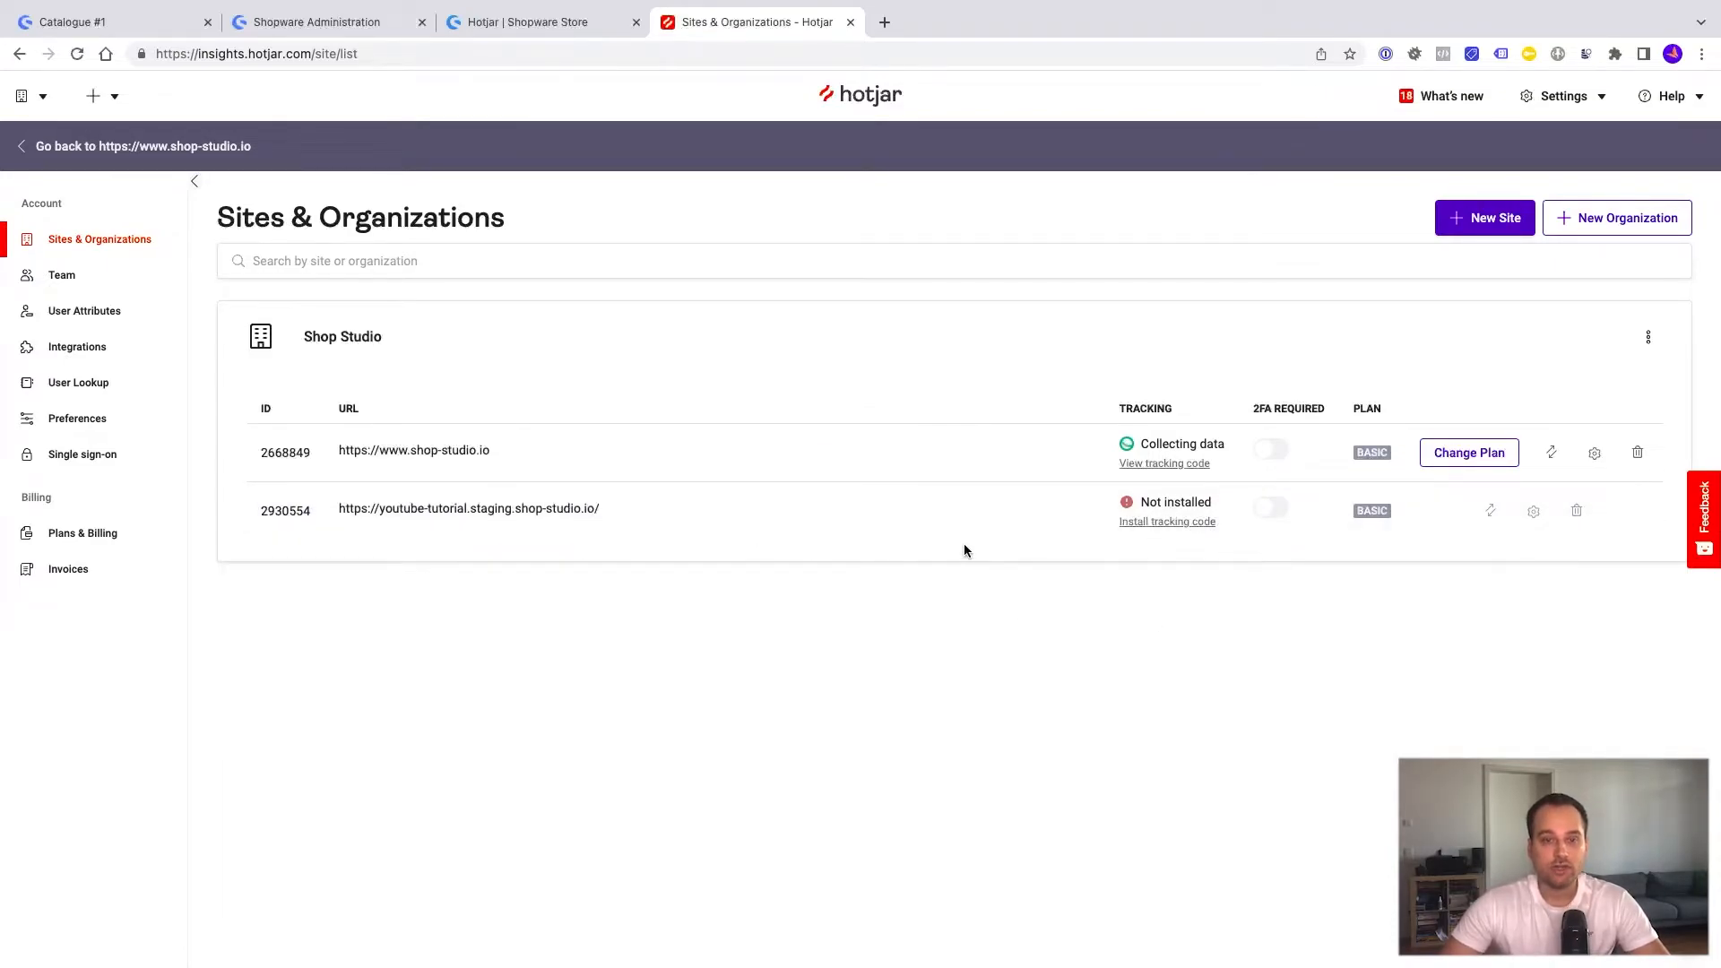
Step: Open the manual tracking code installation for the youtube-tutorial staging site and copy its site ID
left_click(1156, 521)
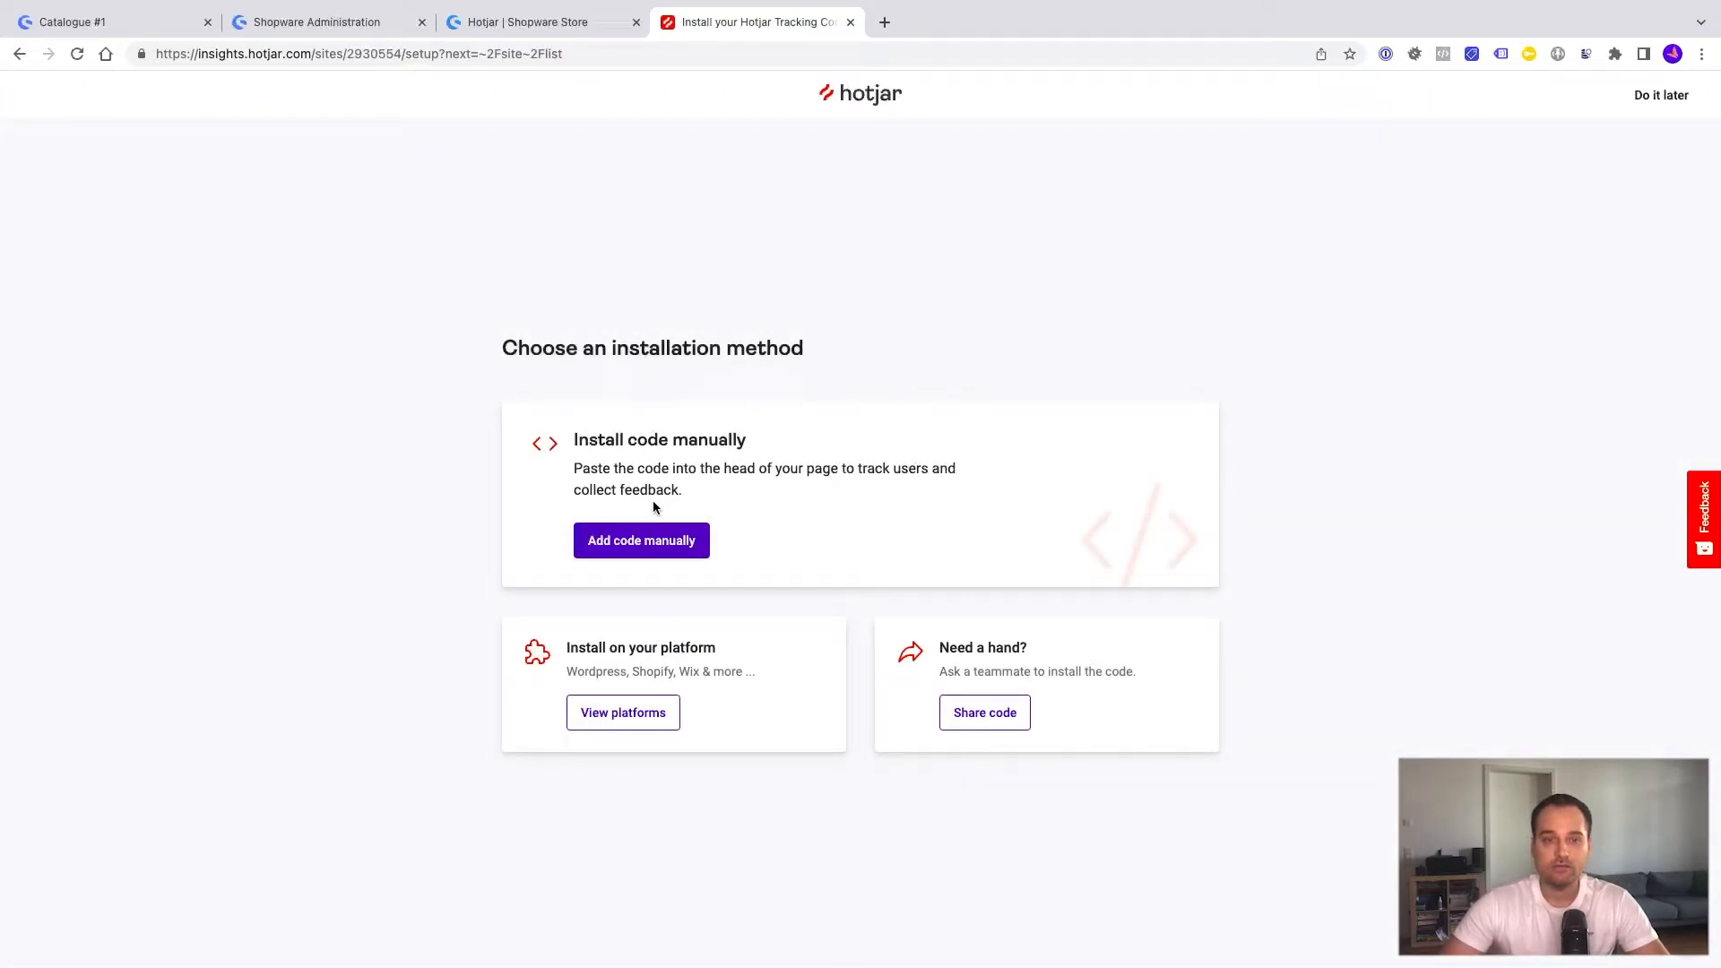
left_click(661, 542)
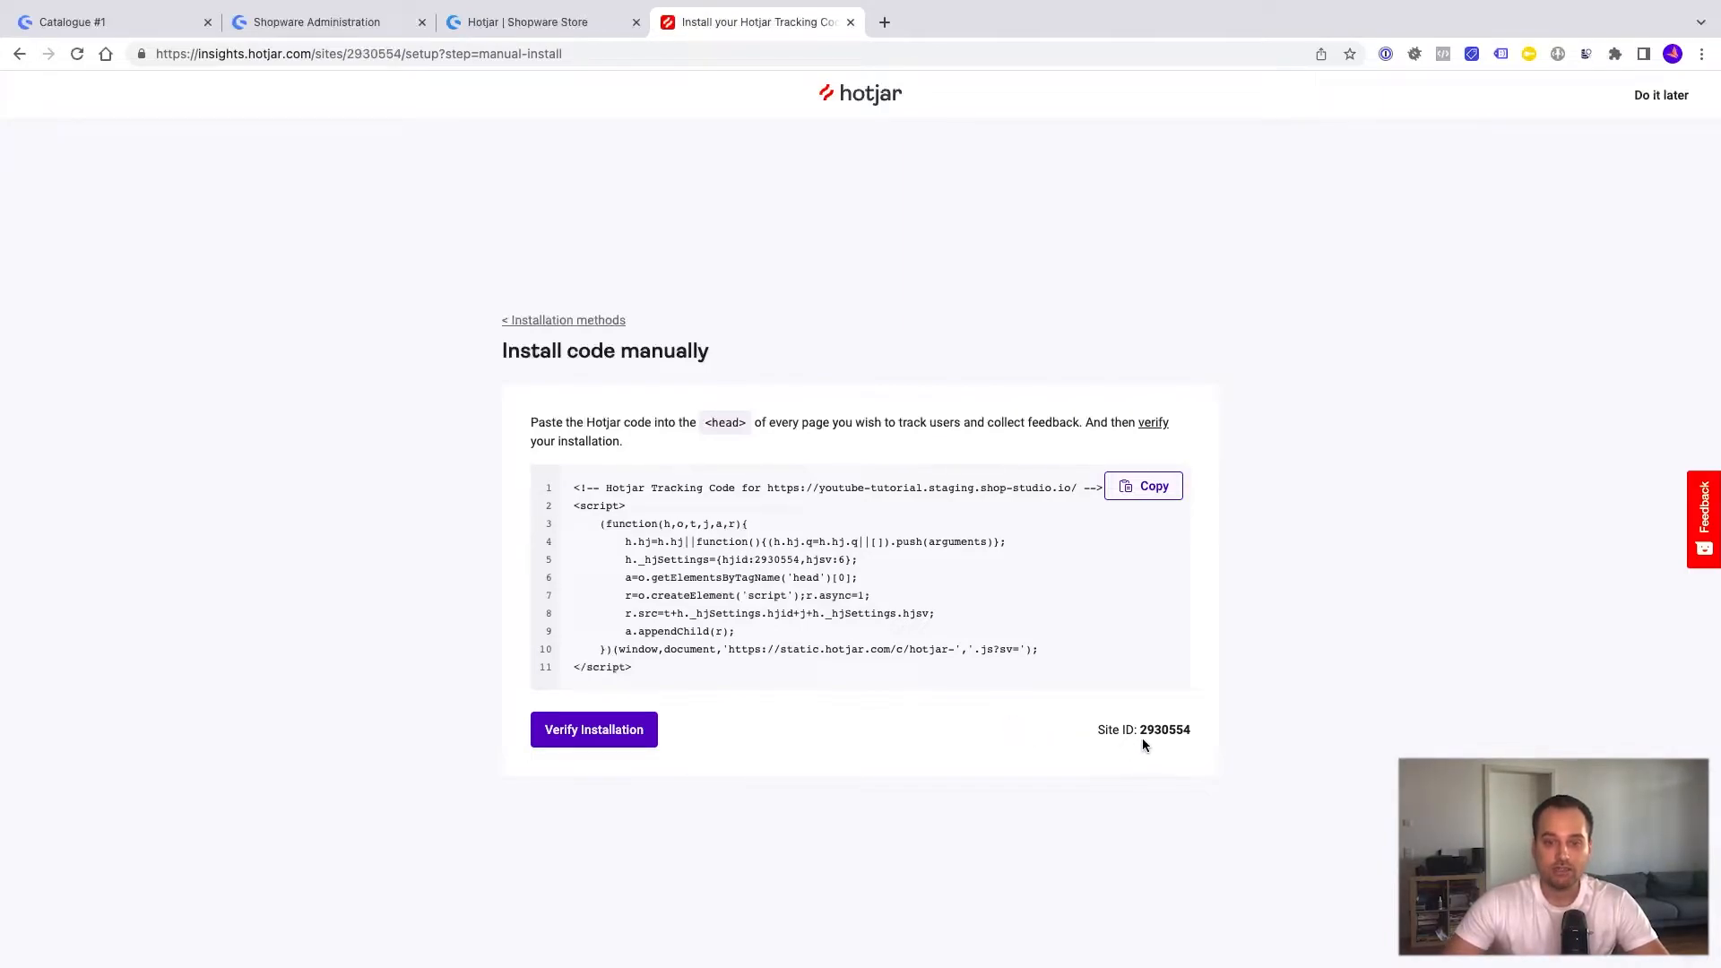
left_click_drag(1140, 733, 1198, 735)
key("super+c")
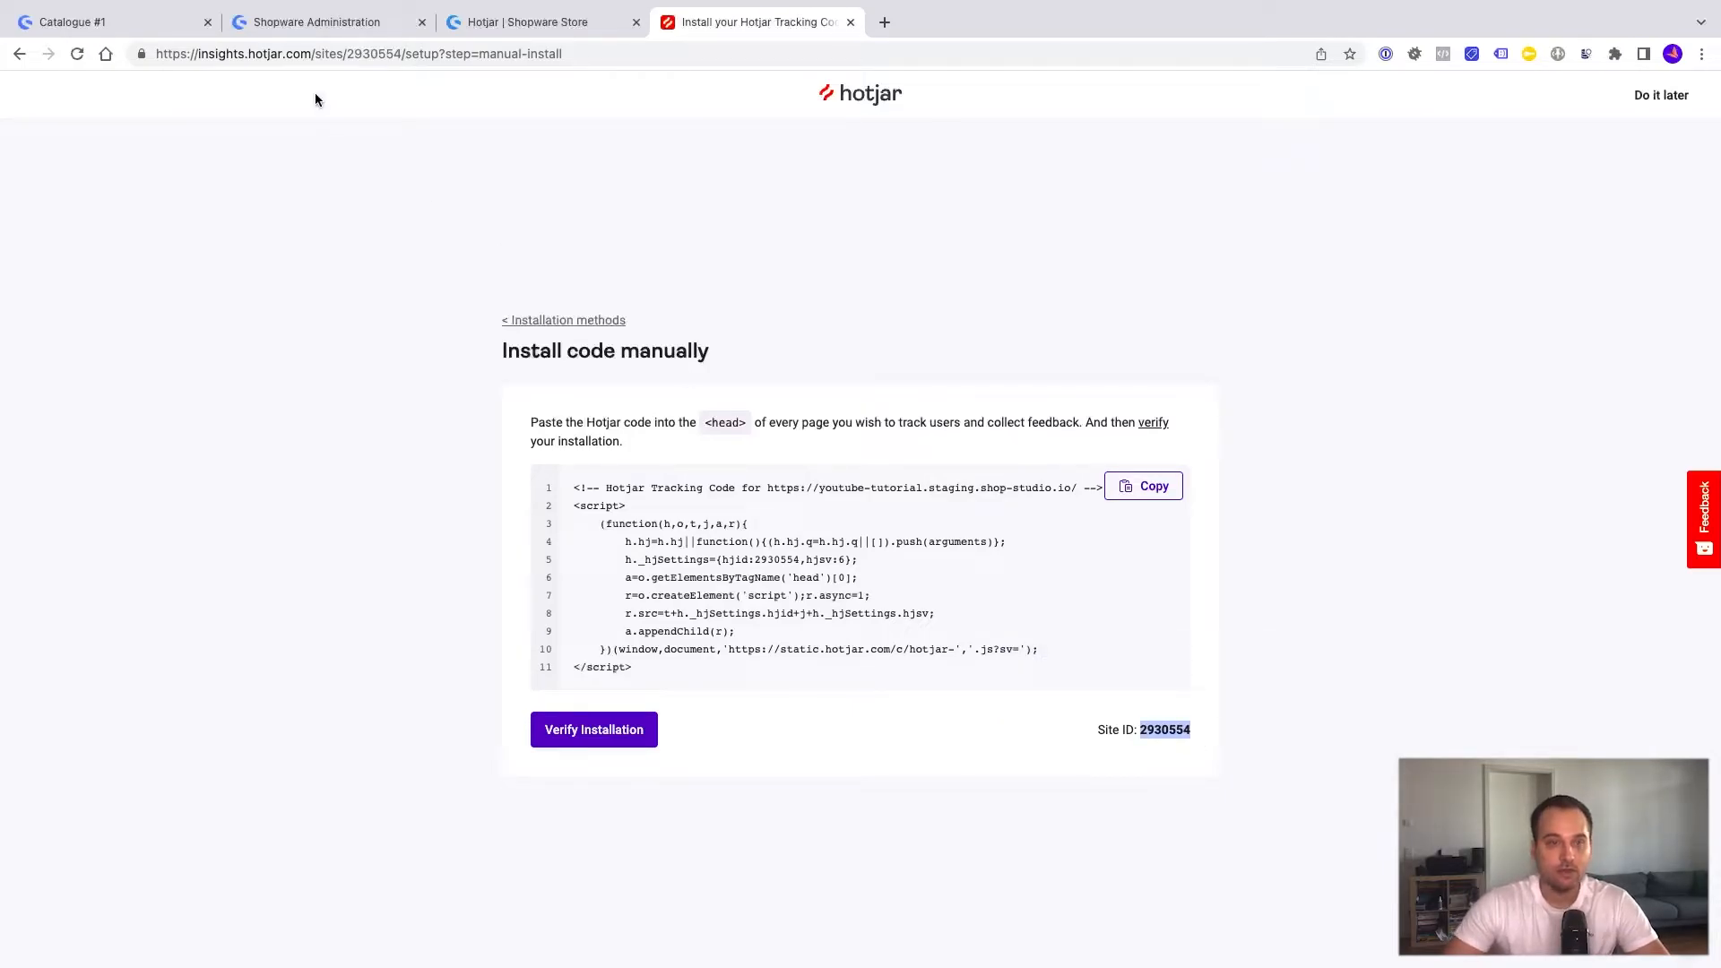
Step: Paste the copied site ID as the Hotjar ID in the Shopware extension's settings for all sales channels and save
left_click(282, 24)
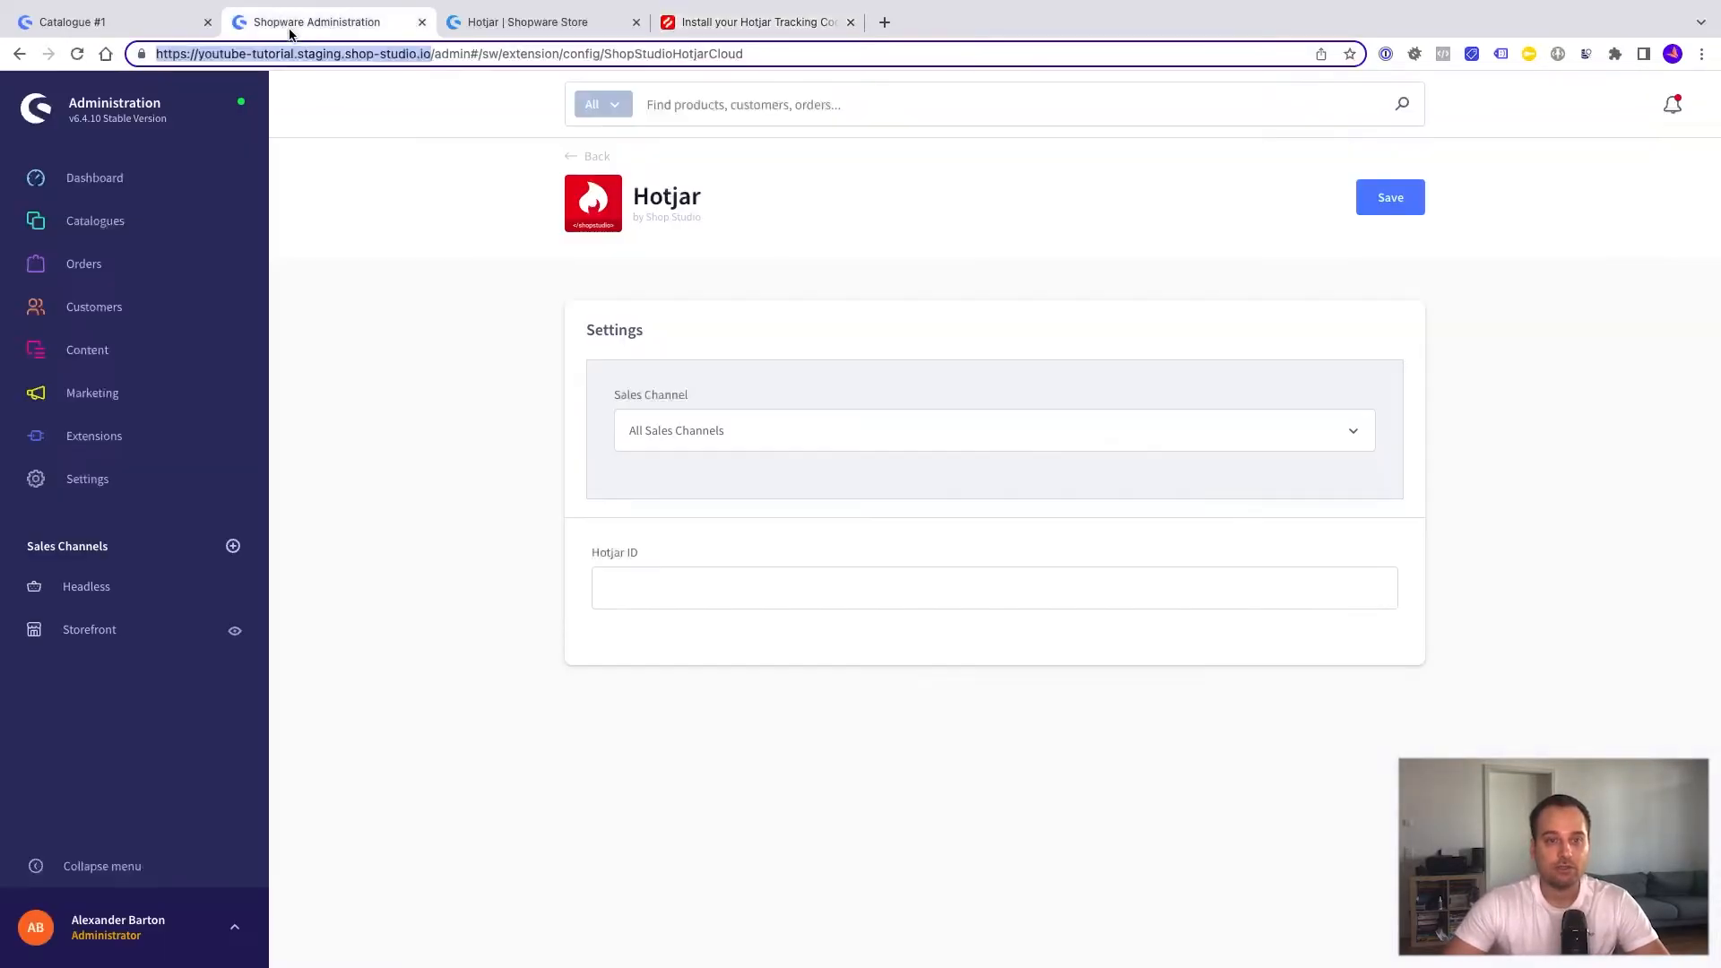
left_click(662, 587)
key("super+v")
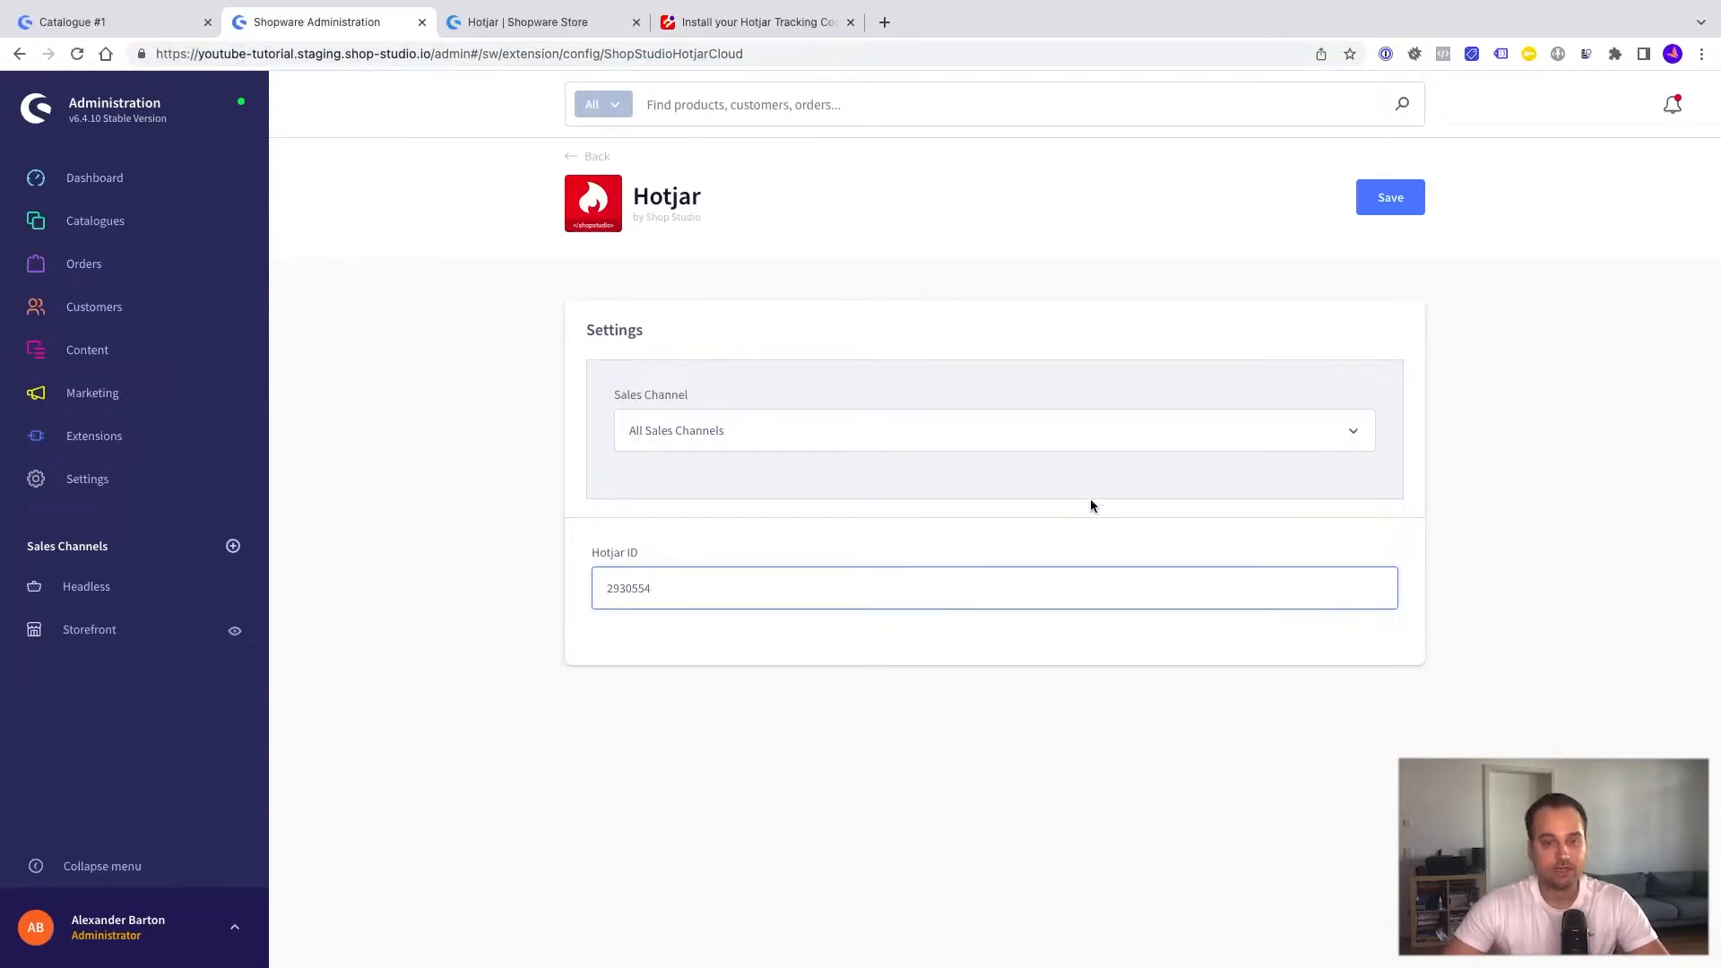
left_click(1375, 199)
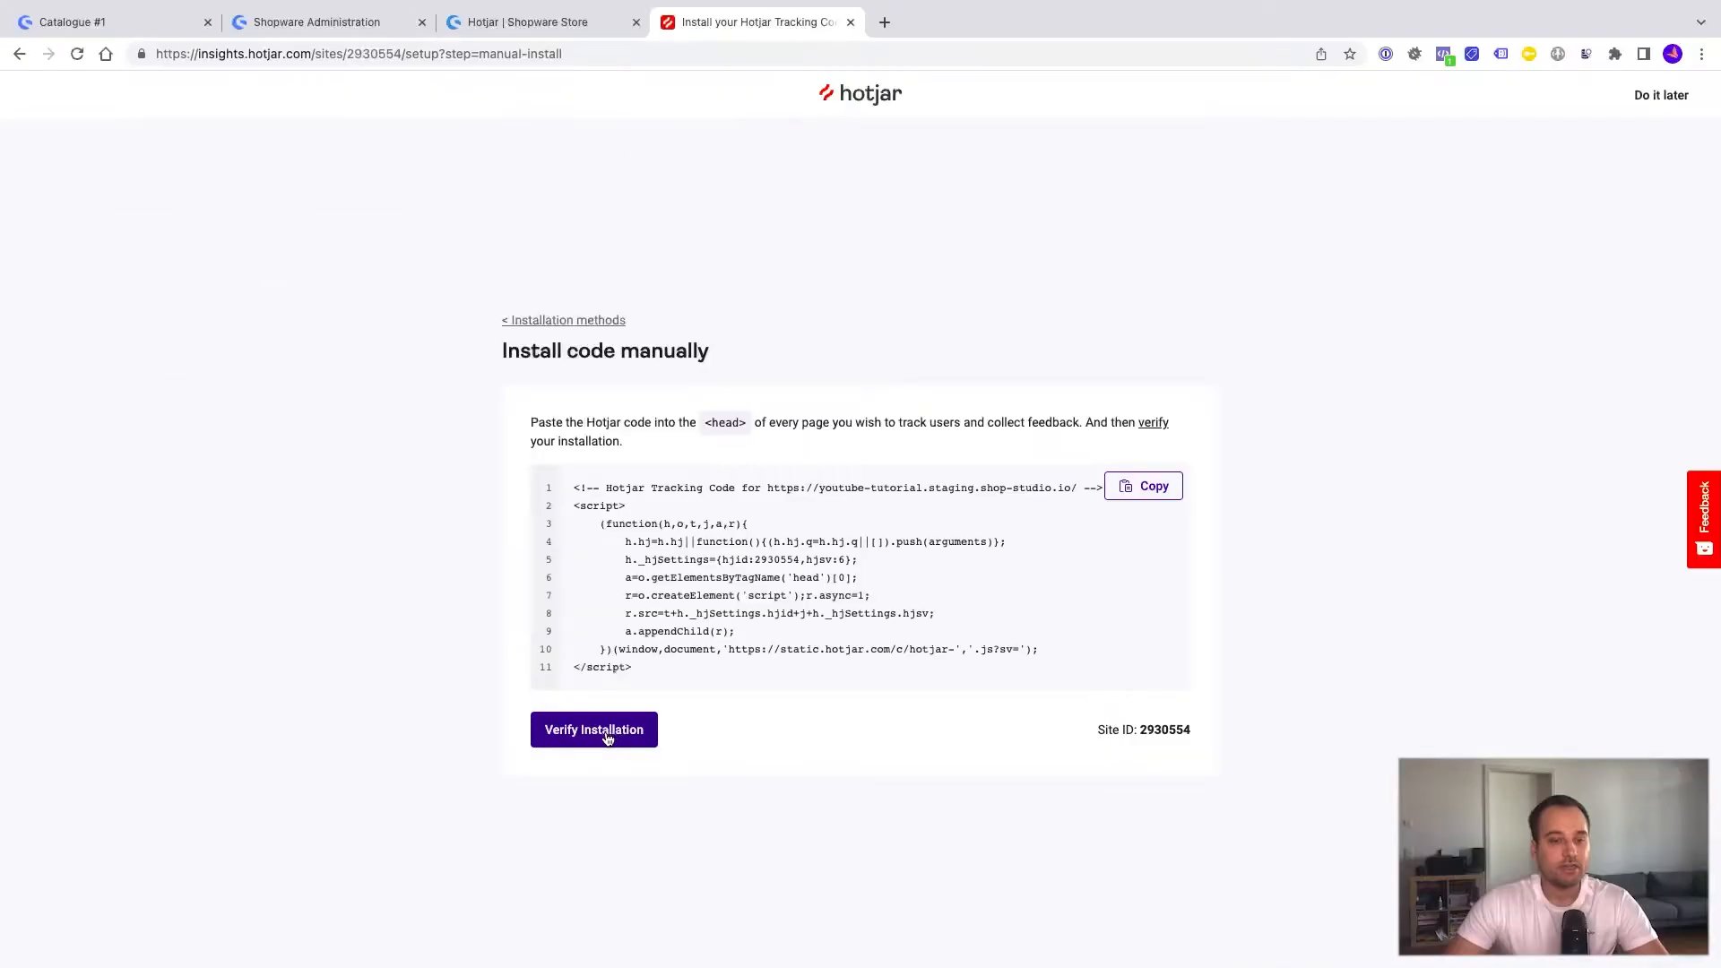
Step: Verify the Hotjar installation on the storefront, allowing the Hotjar cookie in its cookie preferences, and close the verification page
left_click(608, 735)
left_click(600, 426)
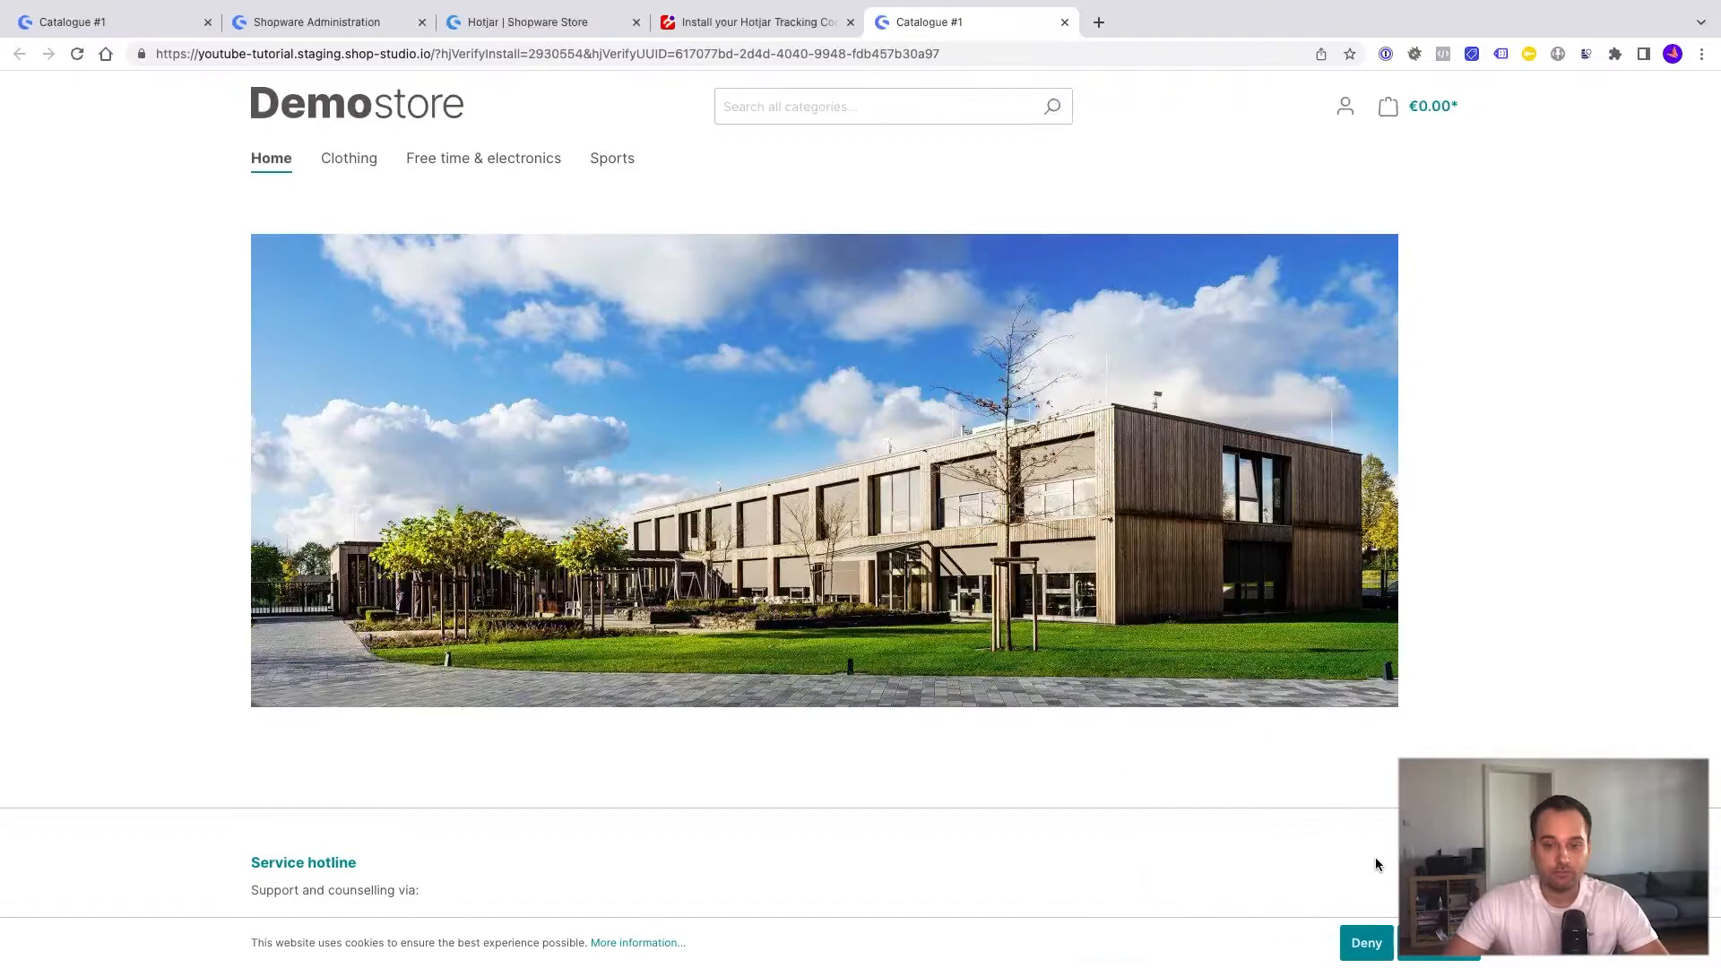
left_click(1438, 944)
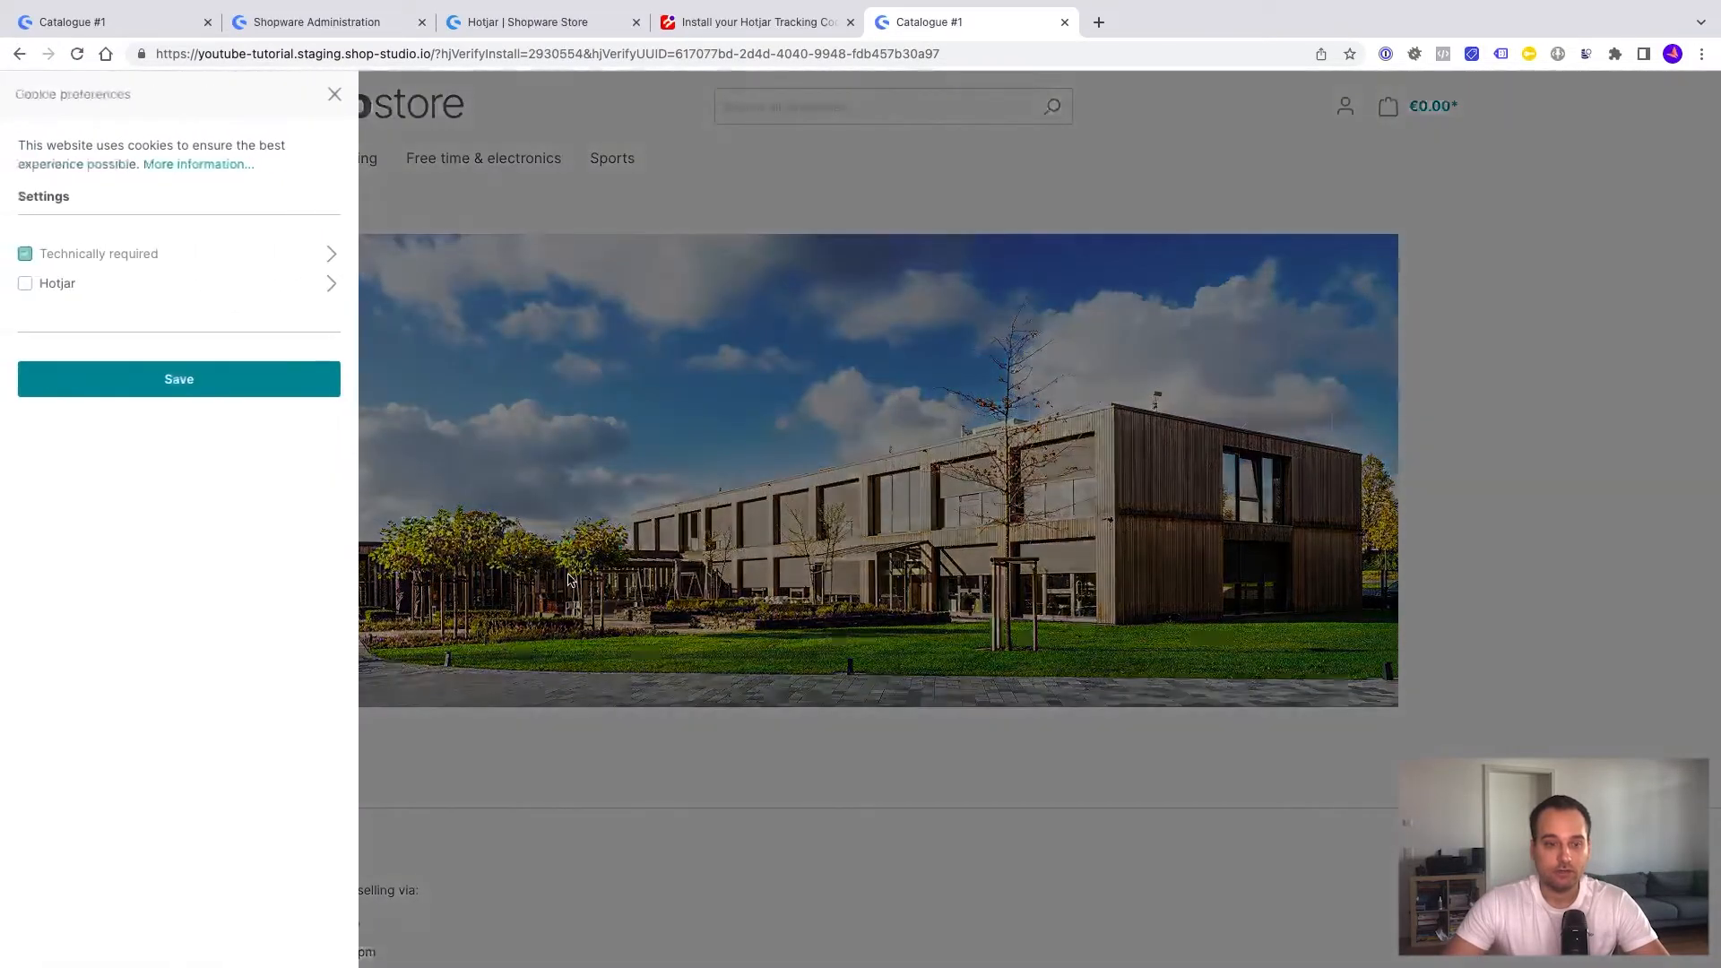
left_click(25, 283)
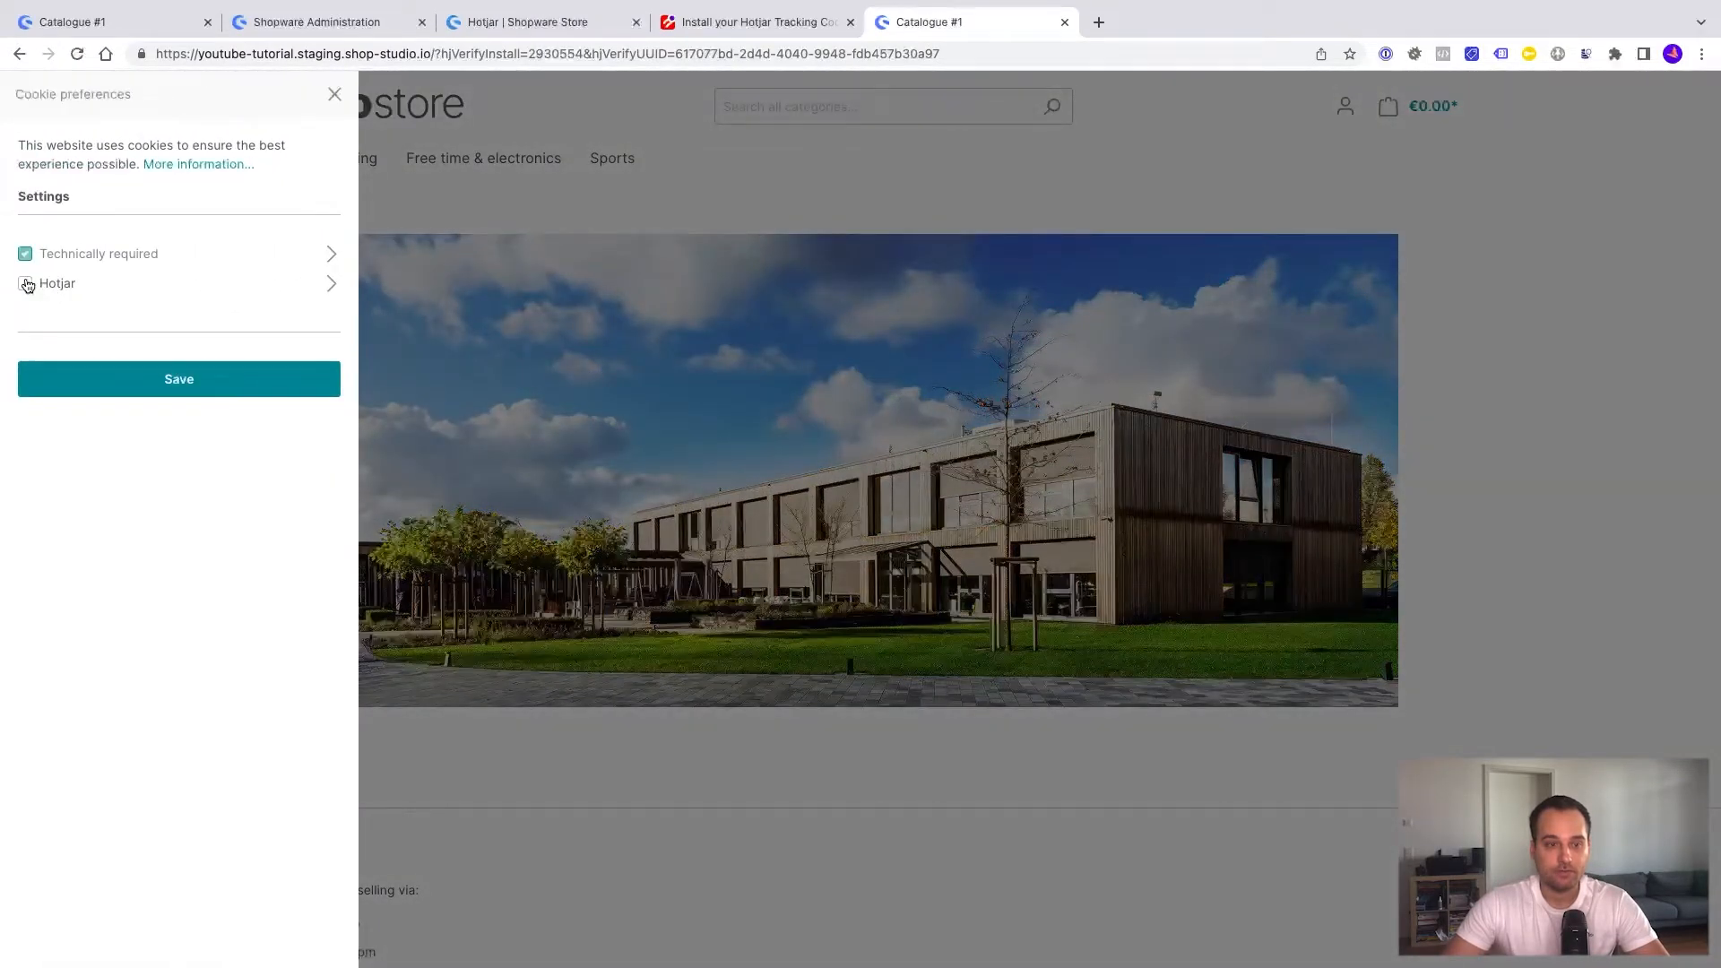
left_click(171, 380)
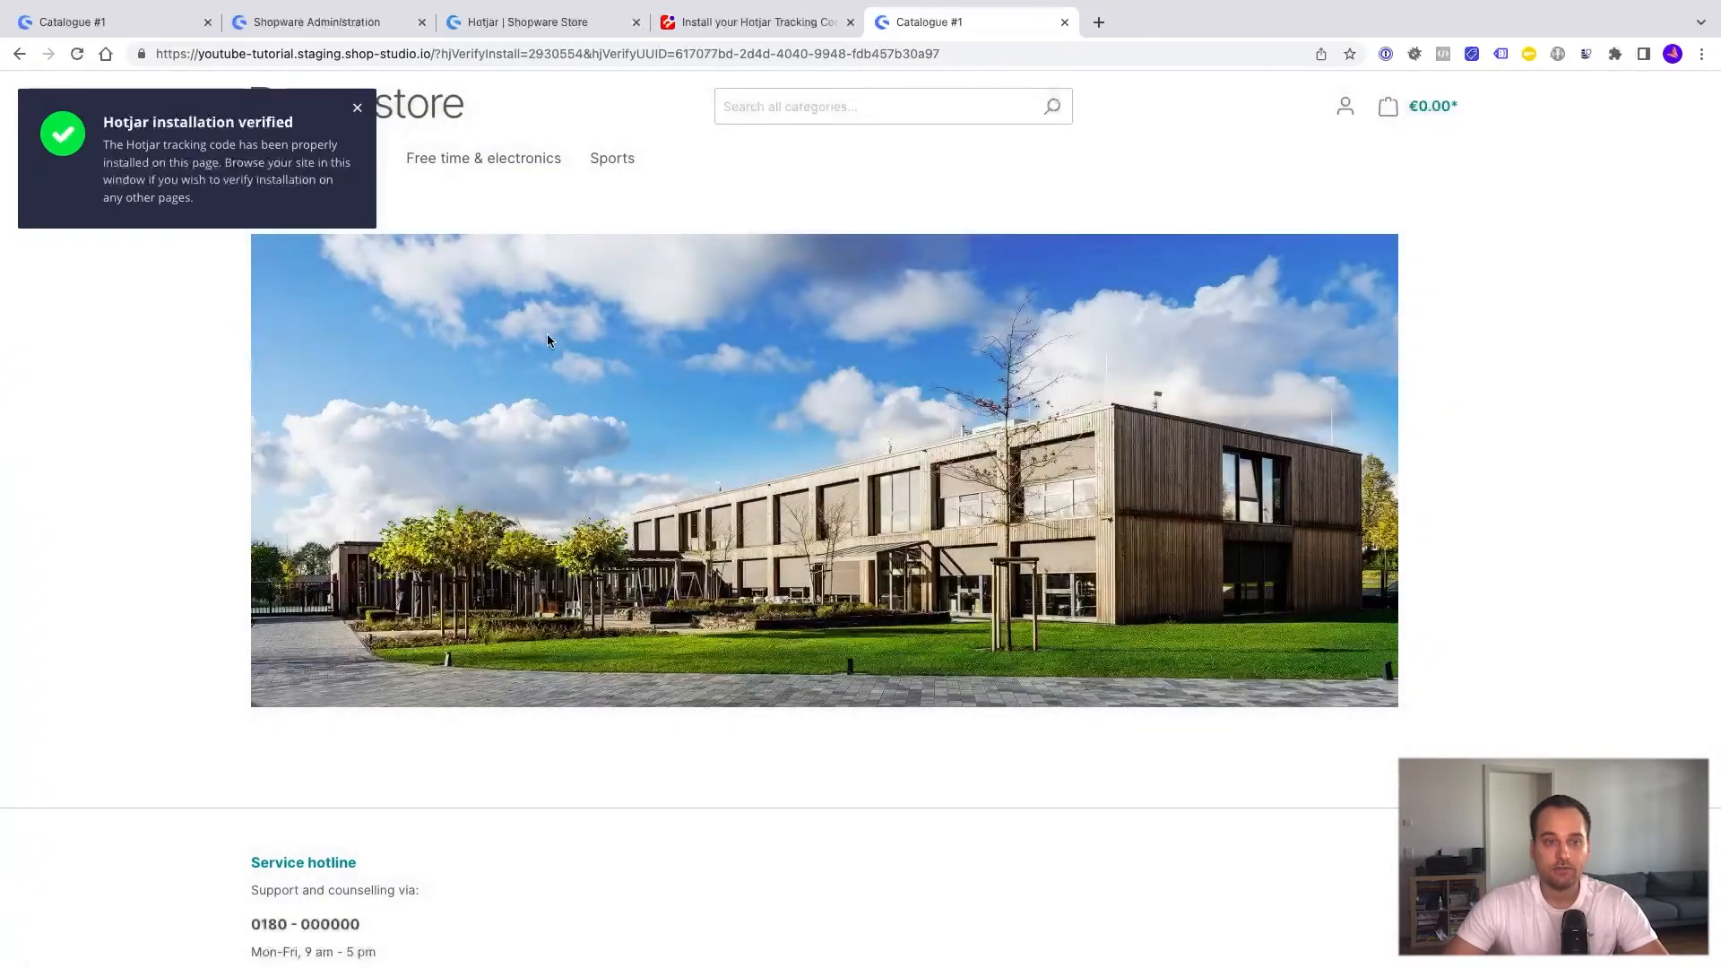
key("ctrl+w")
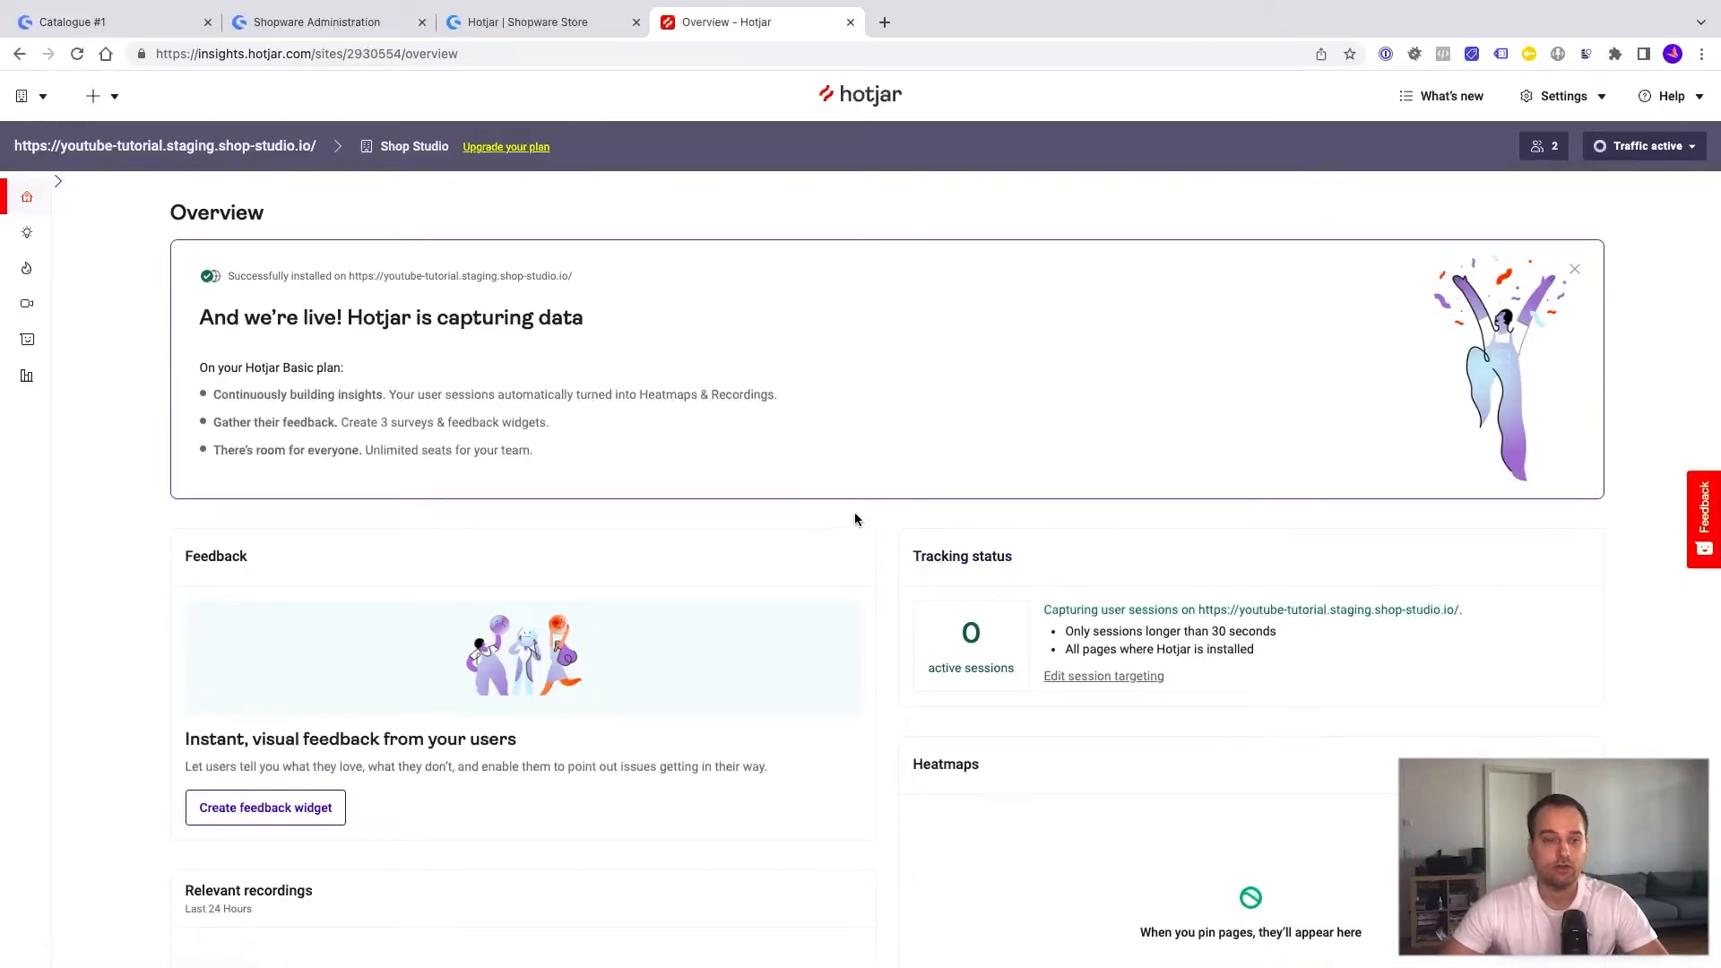
Step: Start a new Hotjar feedback widget, preview its rating form, and accept the English, middle-right, Hotjar Buddies appearance
left_click(27, 344)
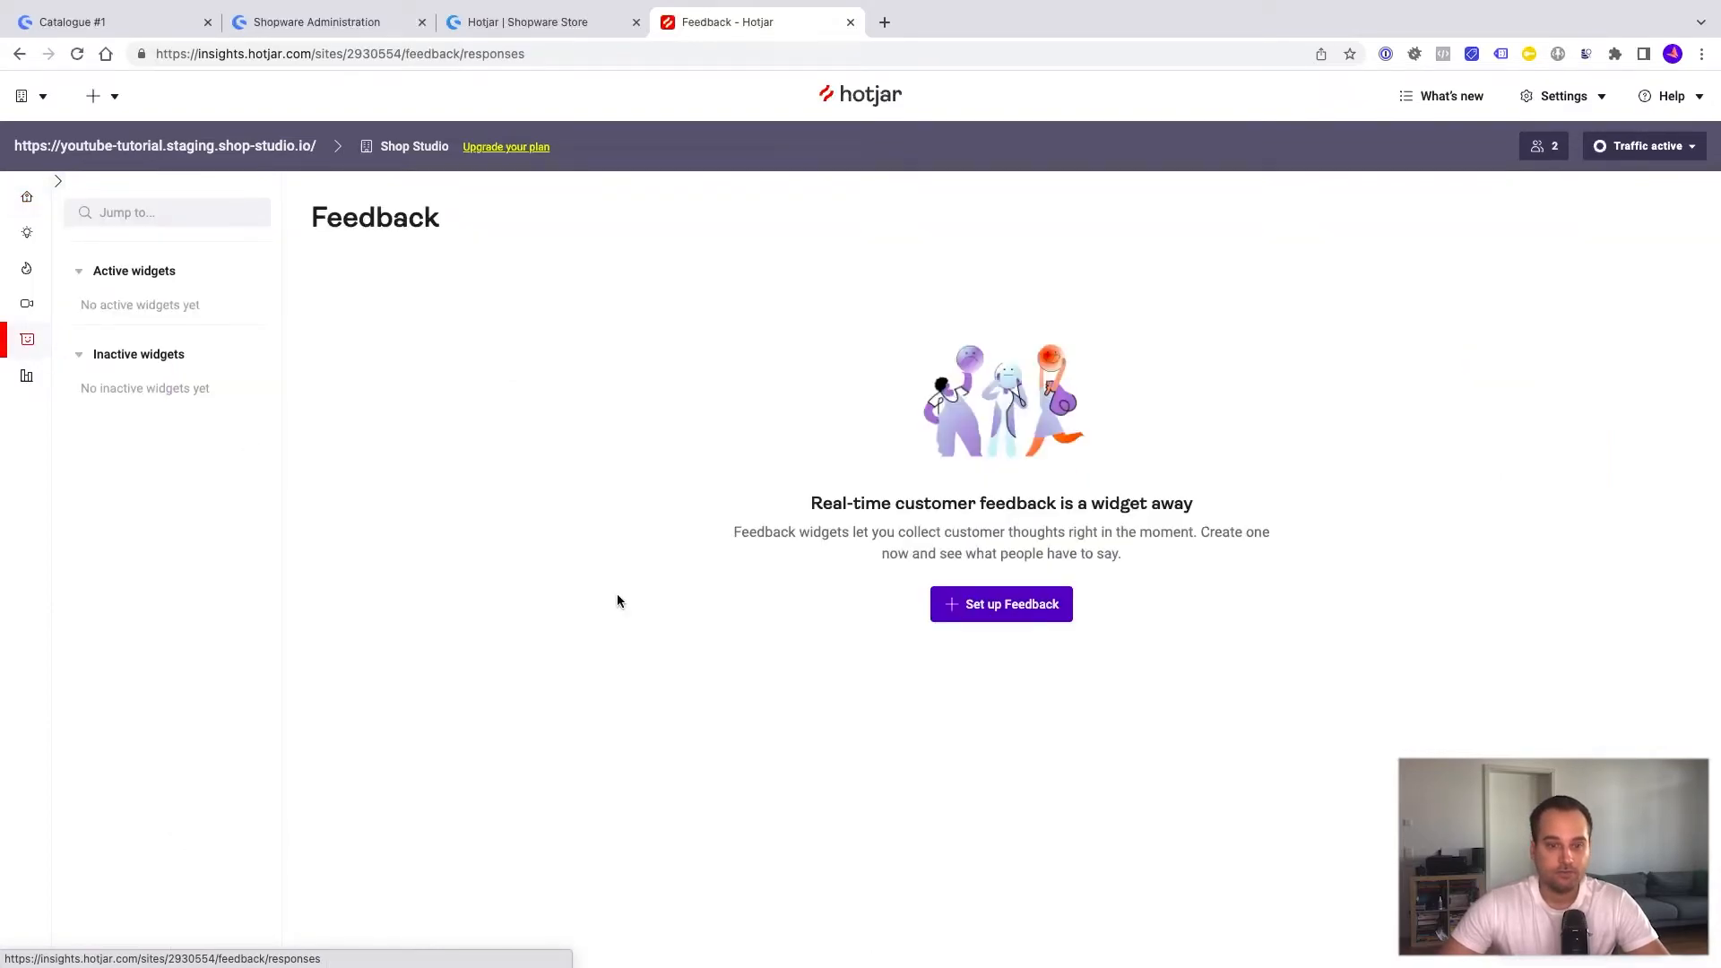
left_click(1002, 607)
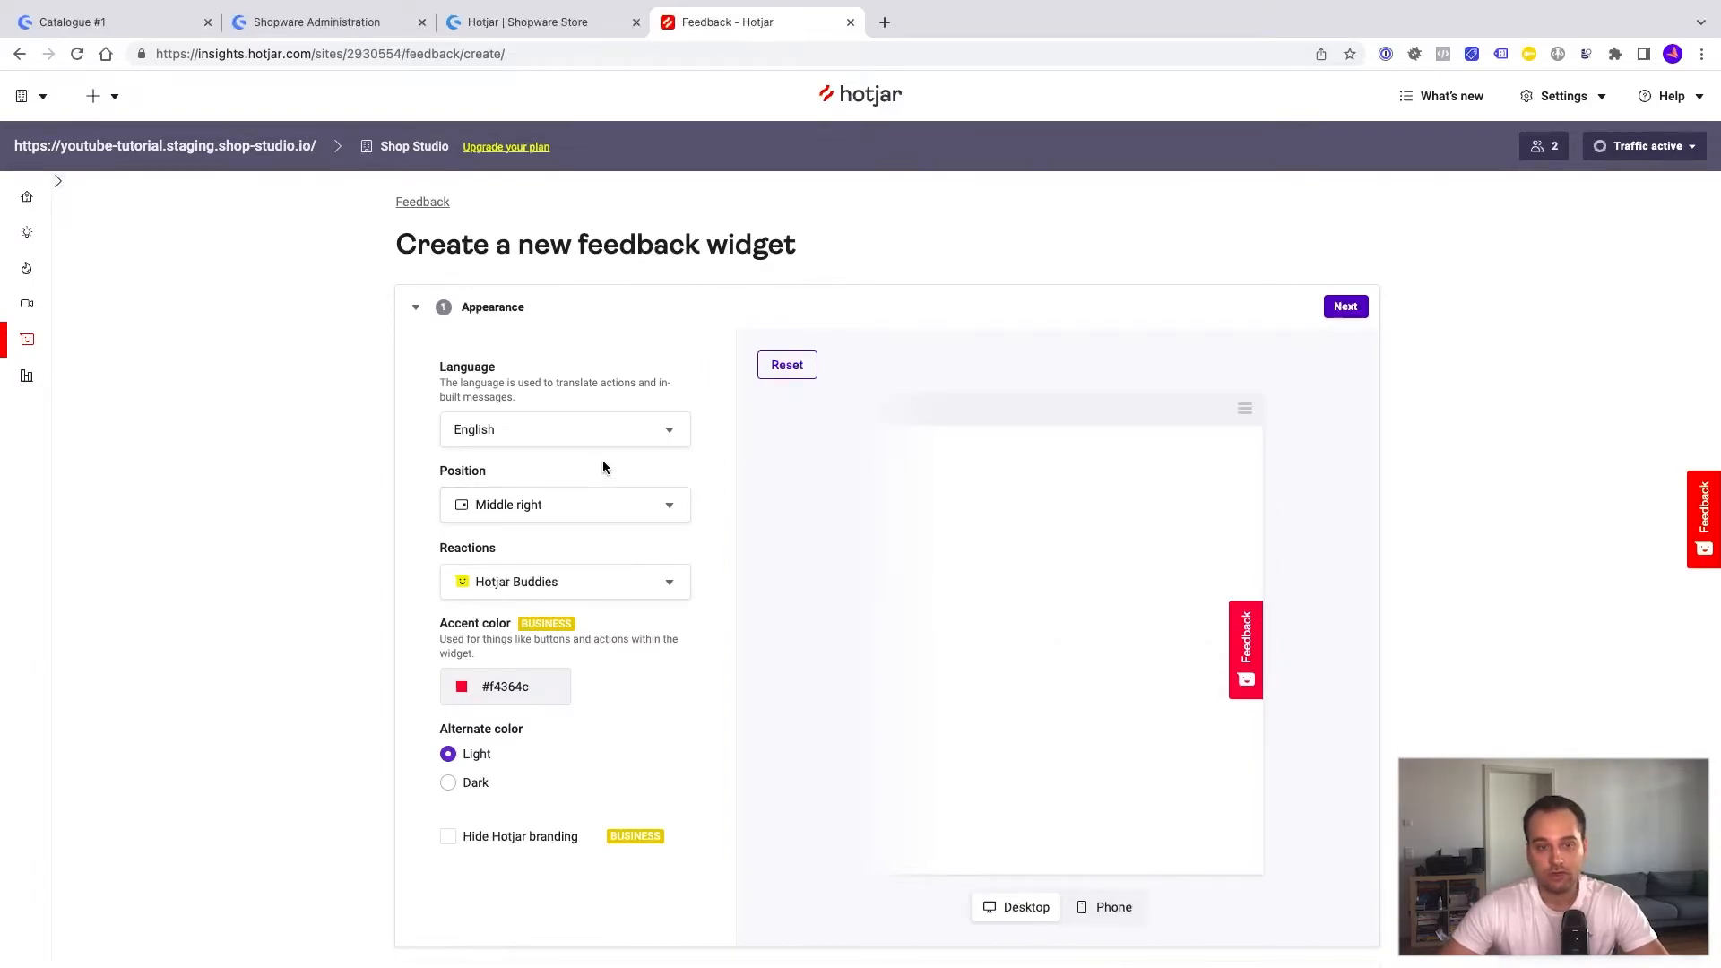
scroll(602, 465, "down", 1)
left_click(1244, 606)
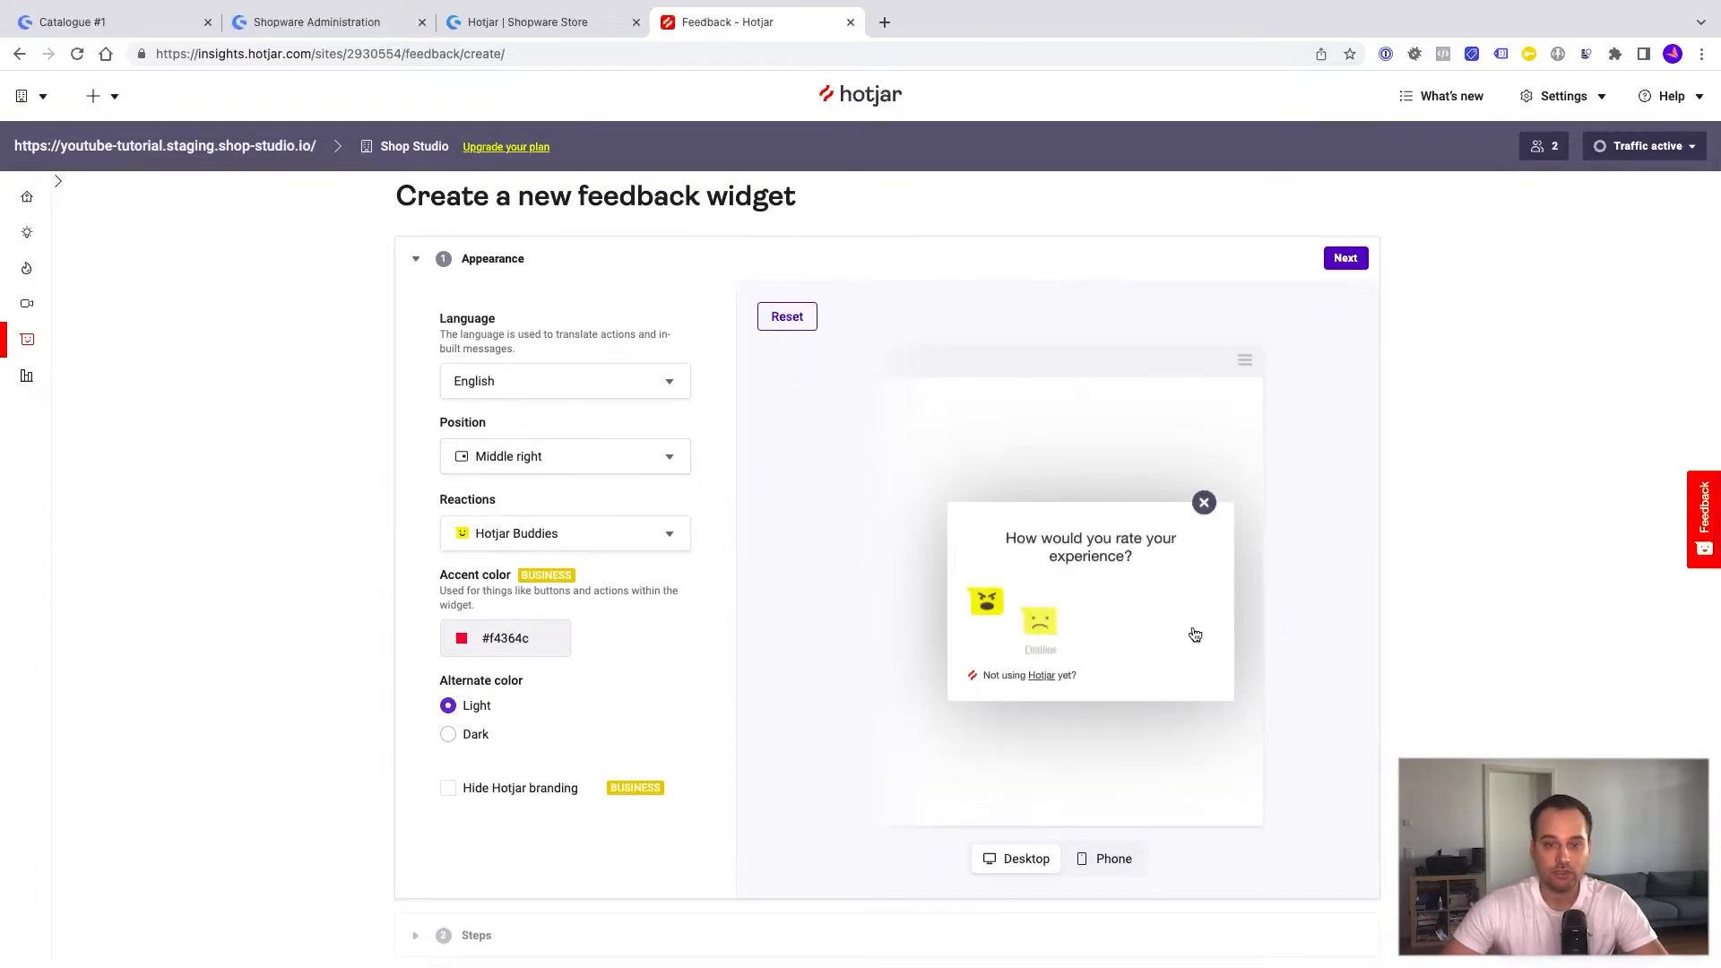
scroll(629, 733, "down", 1)
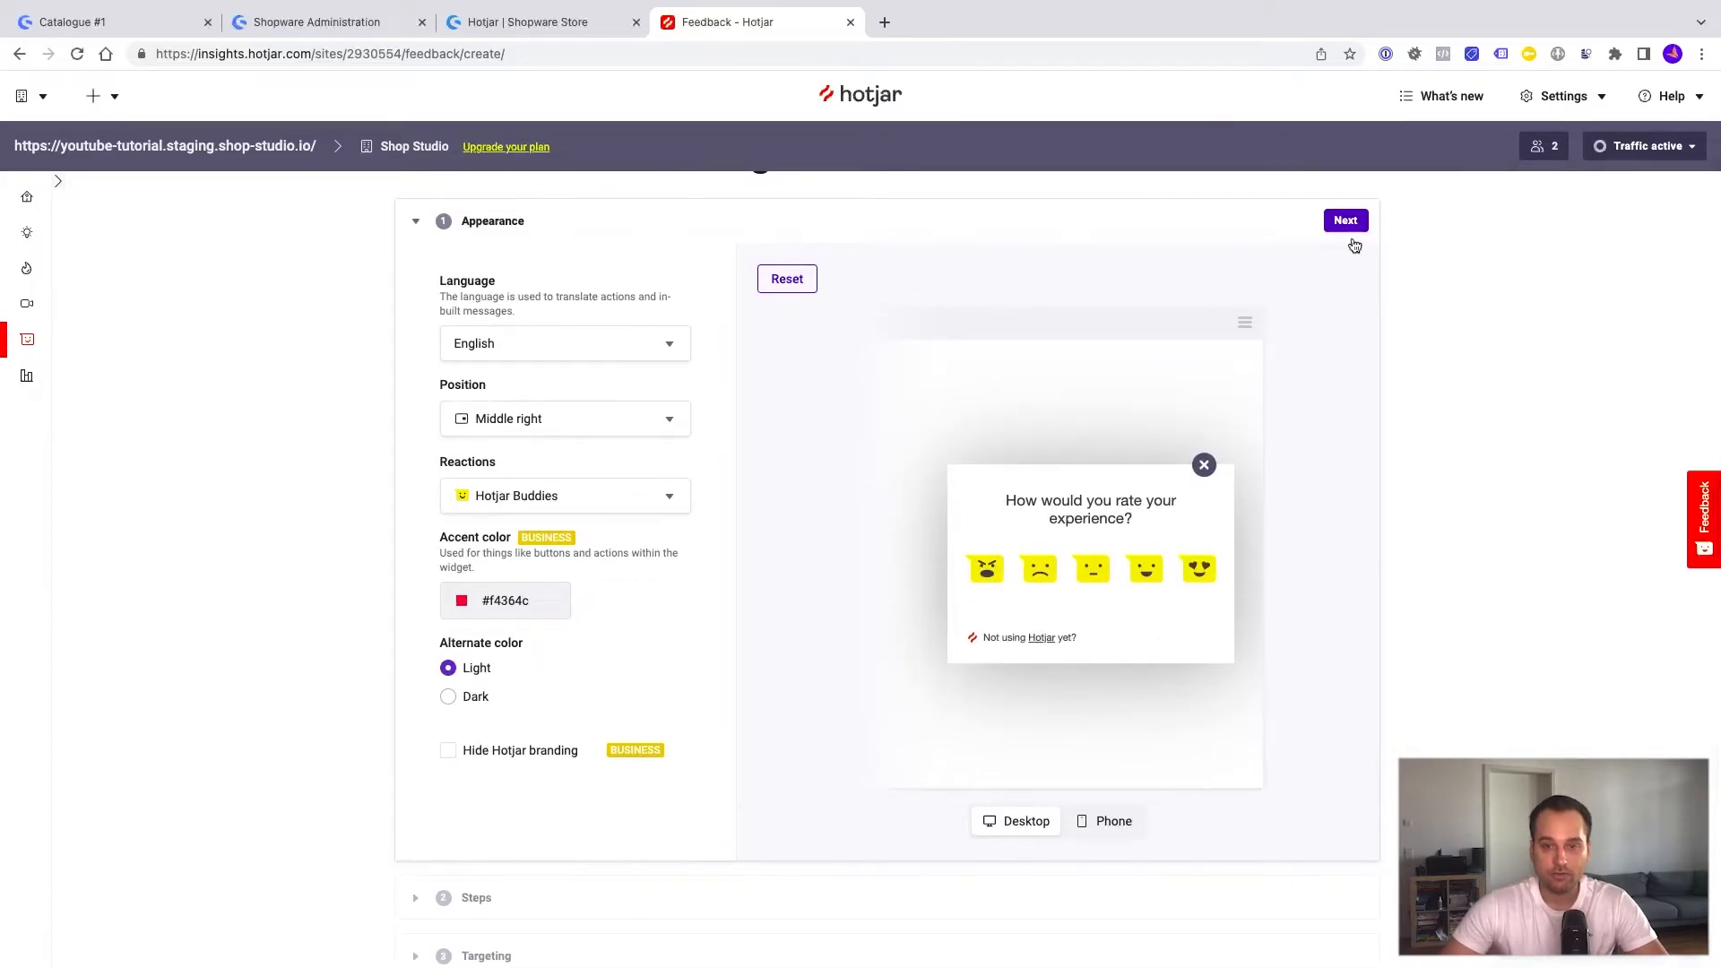
left_click(1345, 221)
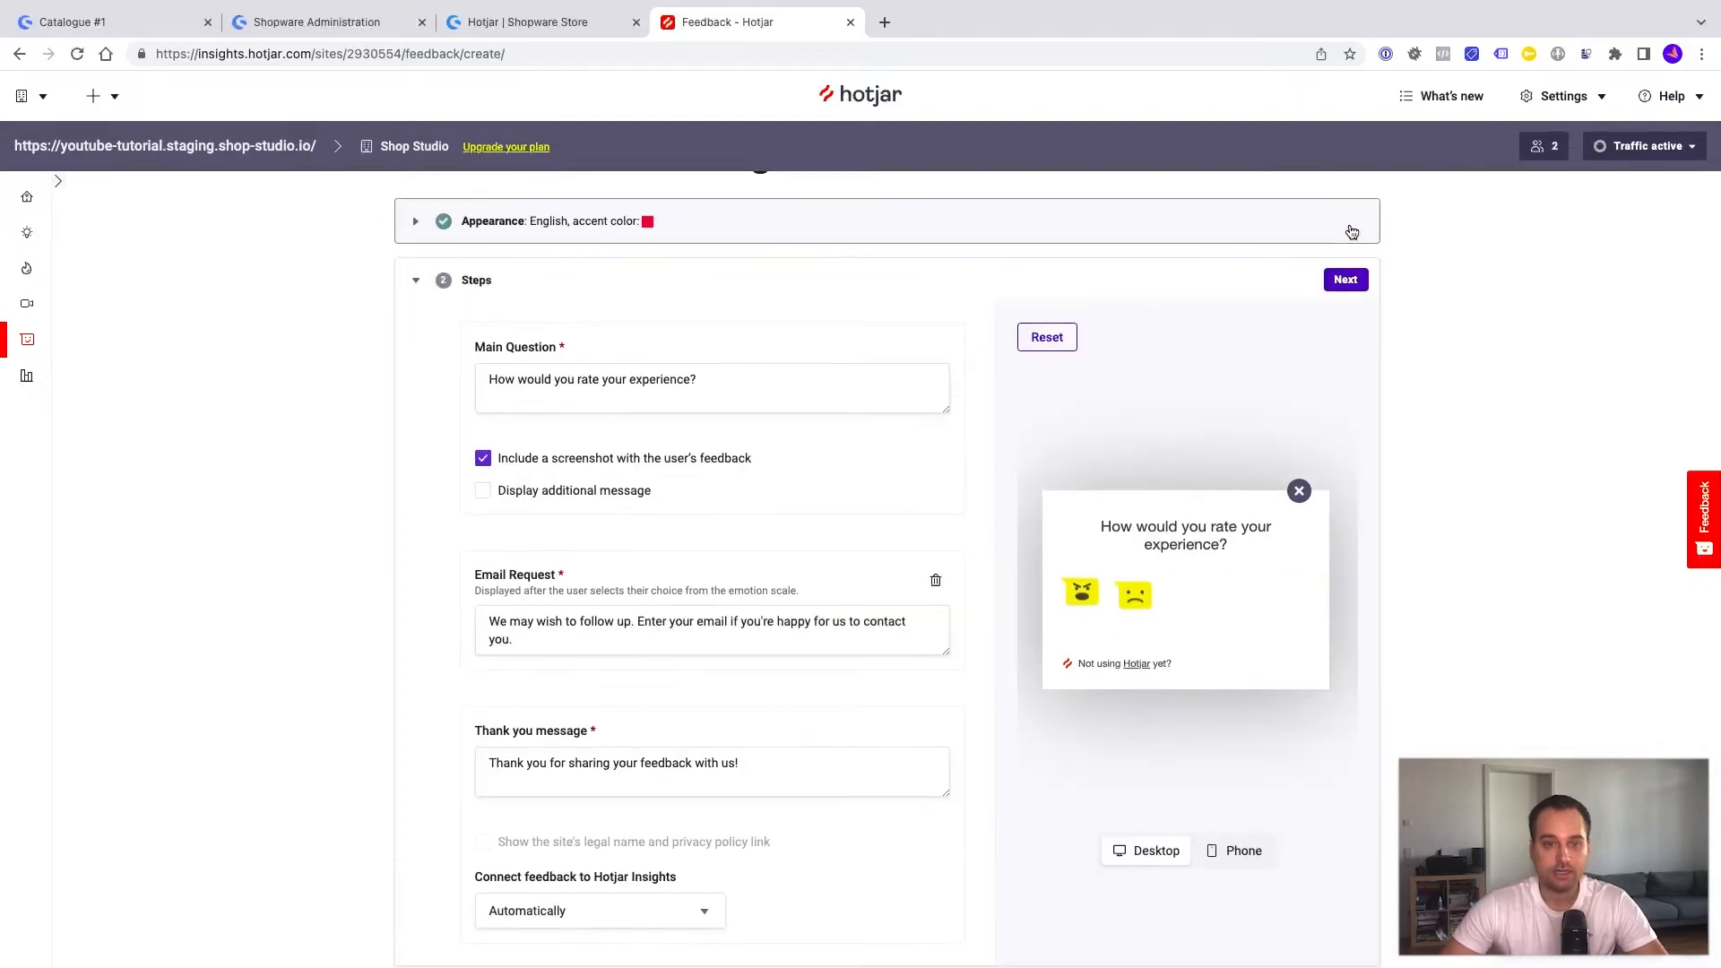
Step: Accept the widget's default question steps and target it at all pages for all users on desktop, tablet and mobile
left_click(1345, 281)
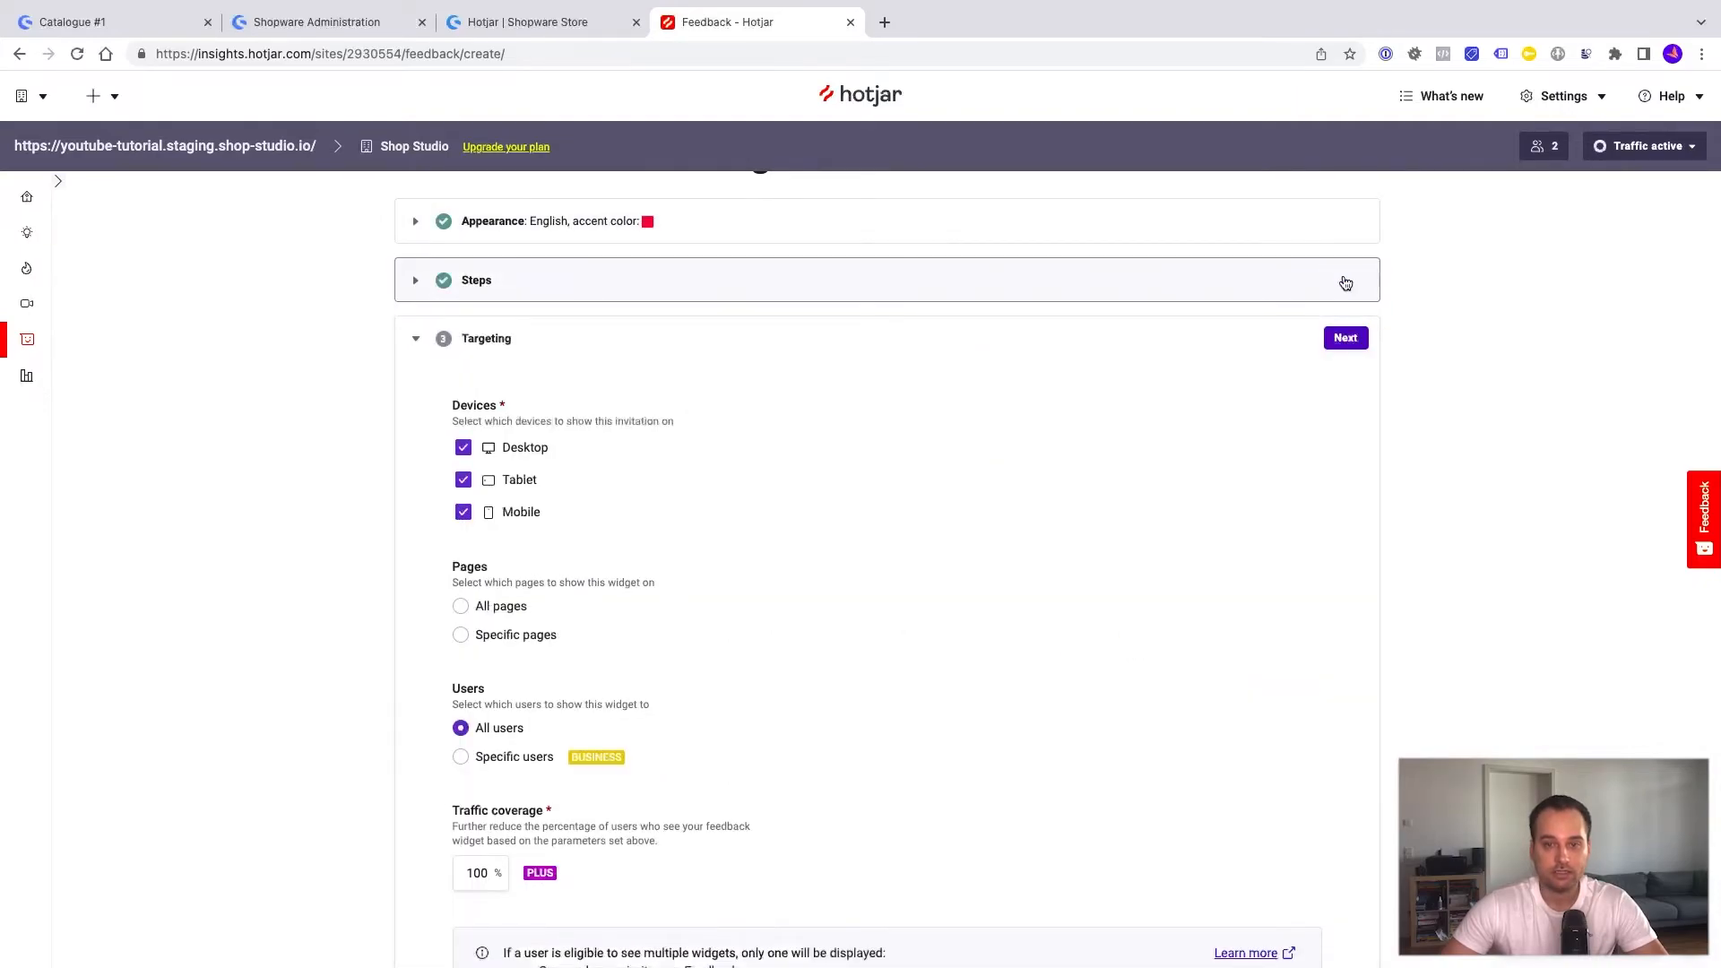
left_click(1341, 341)
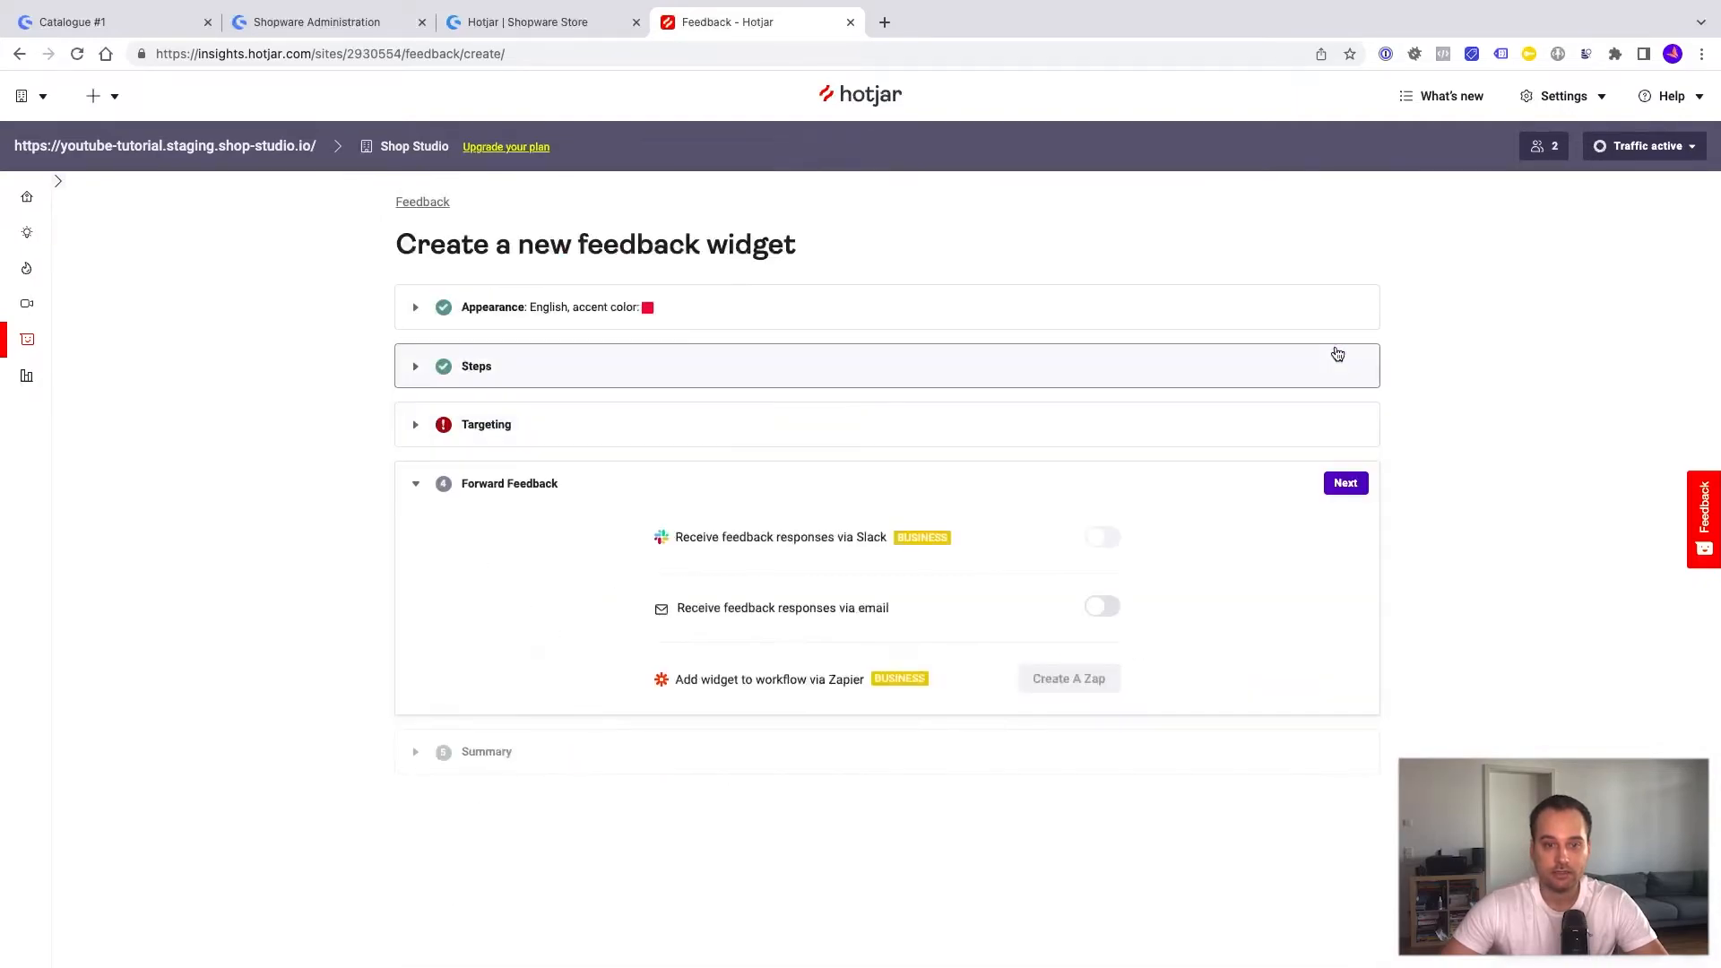
left_click(1141, 407)
scroll(1075, 502, "down", 2)
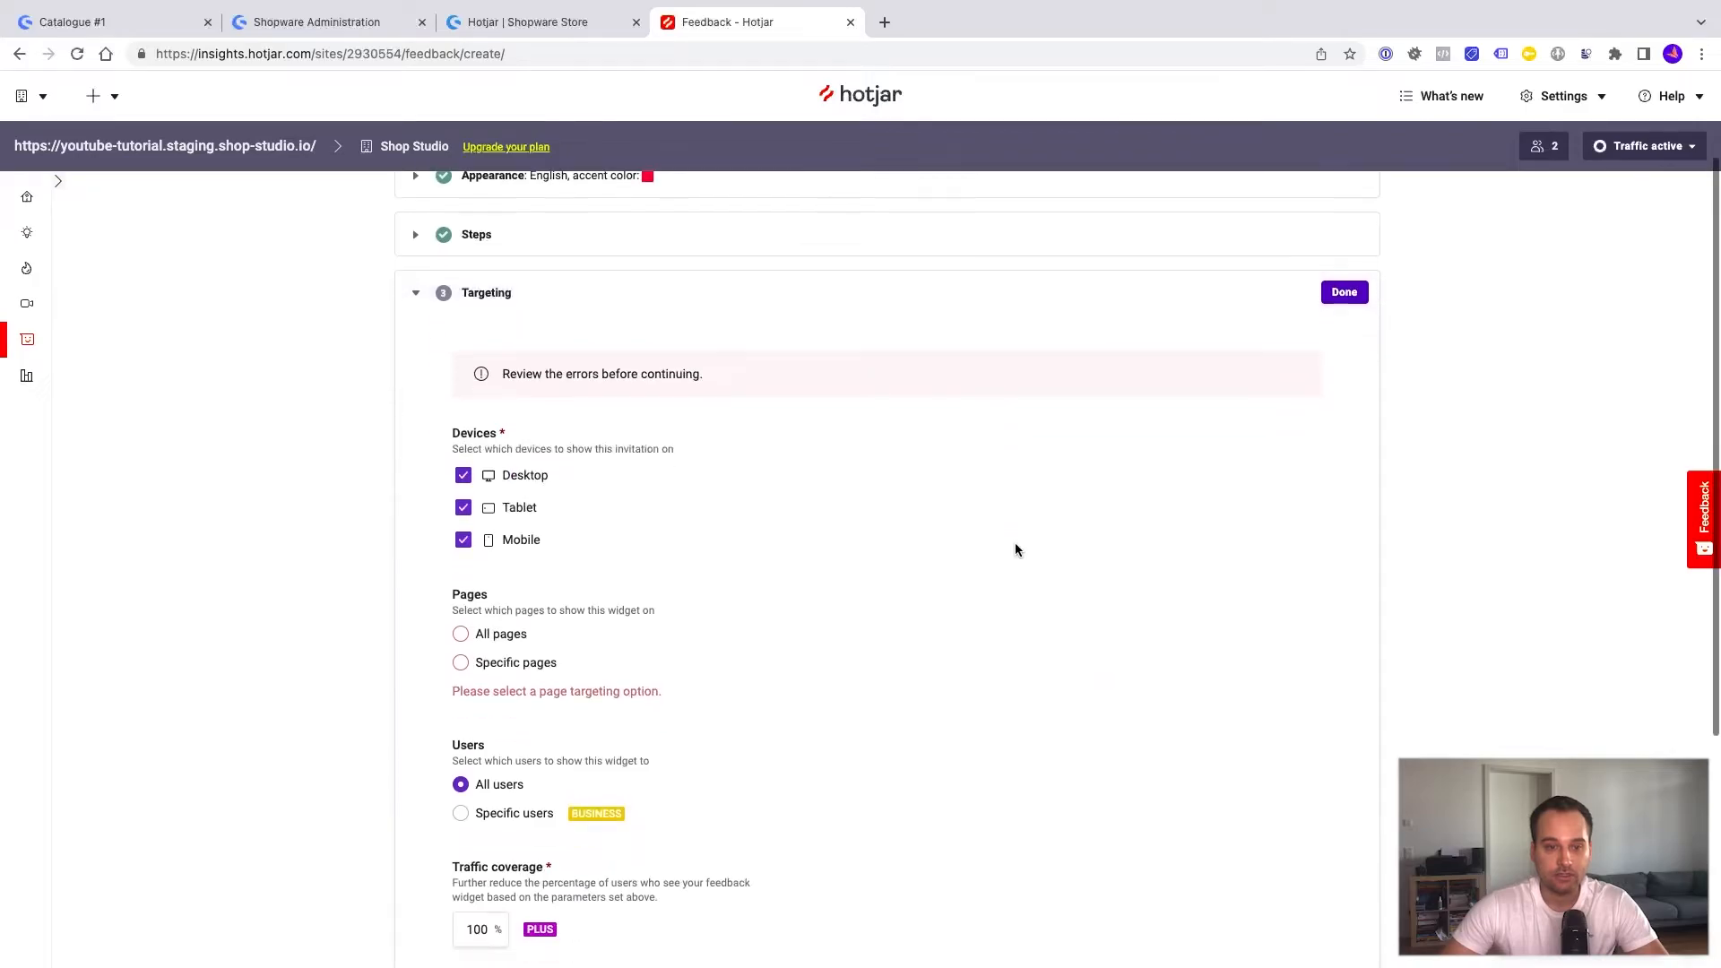
left_click(460, 634)
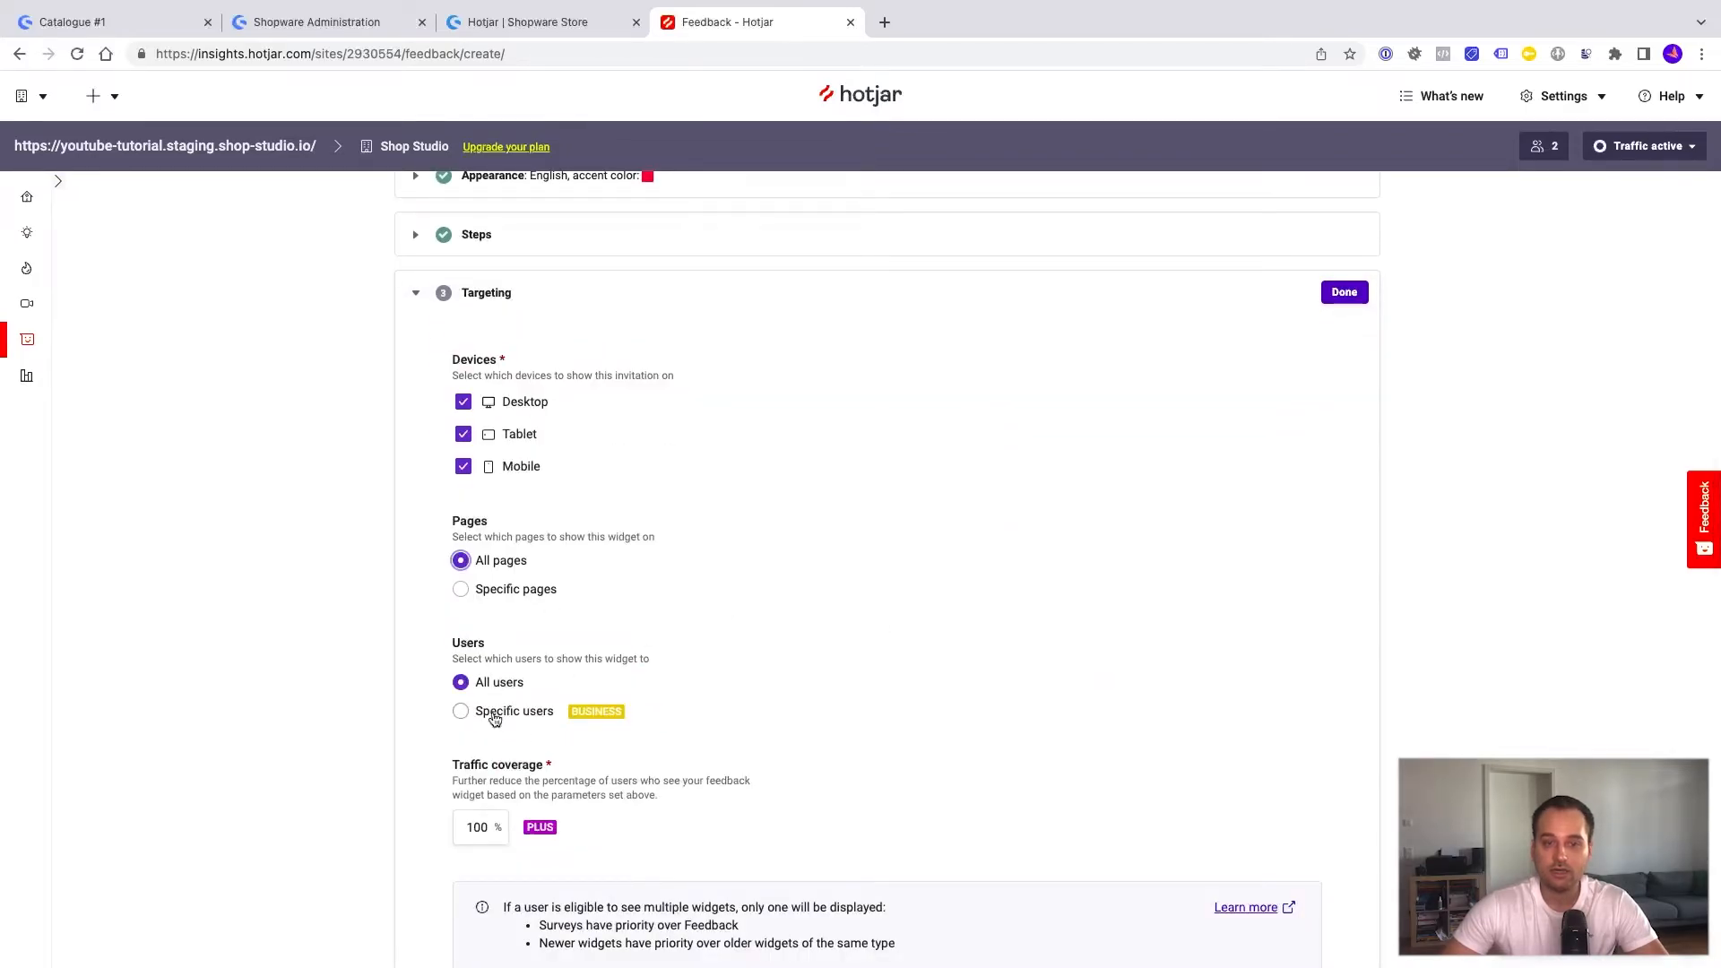
left_click(1341, 296)
Step: Finish creating the feedback widget from its summary and activate it
left_click(533, 756)
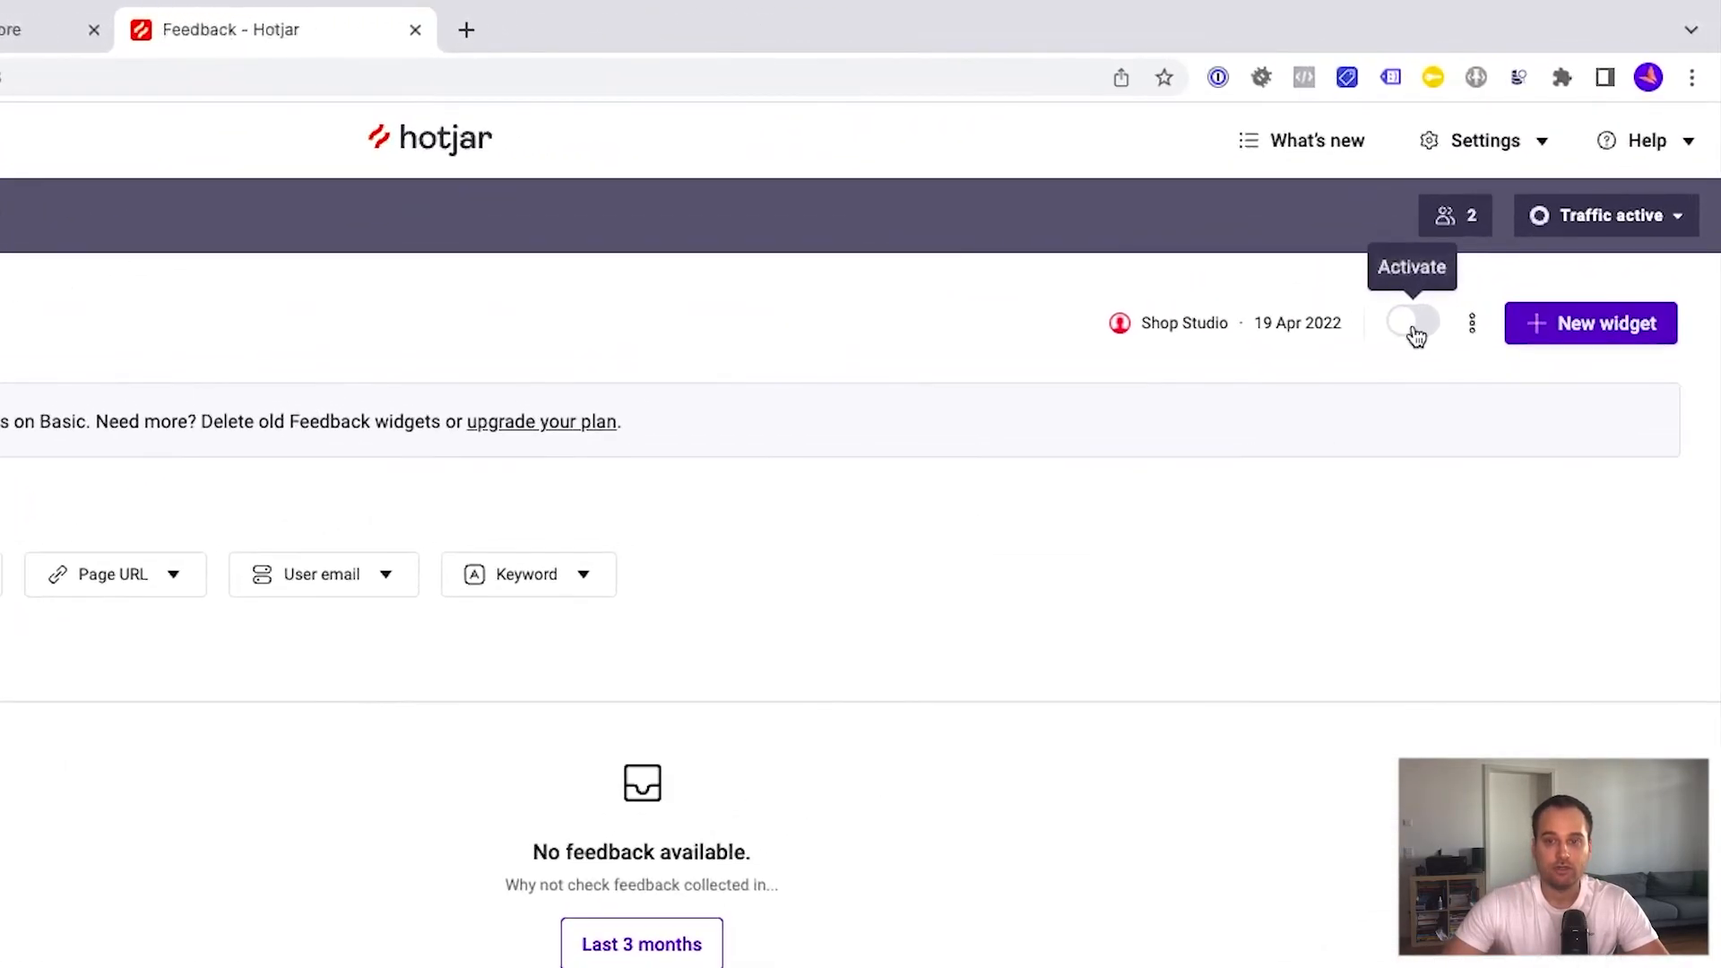
left_click(1414, 324)
Step: Reload the Demostore storefront and submit test feedback with the Love rating and the comment "My feedback", skipping the email request
left_click(0, 25)
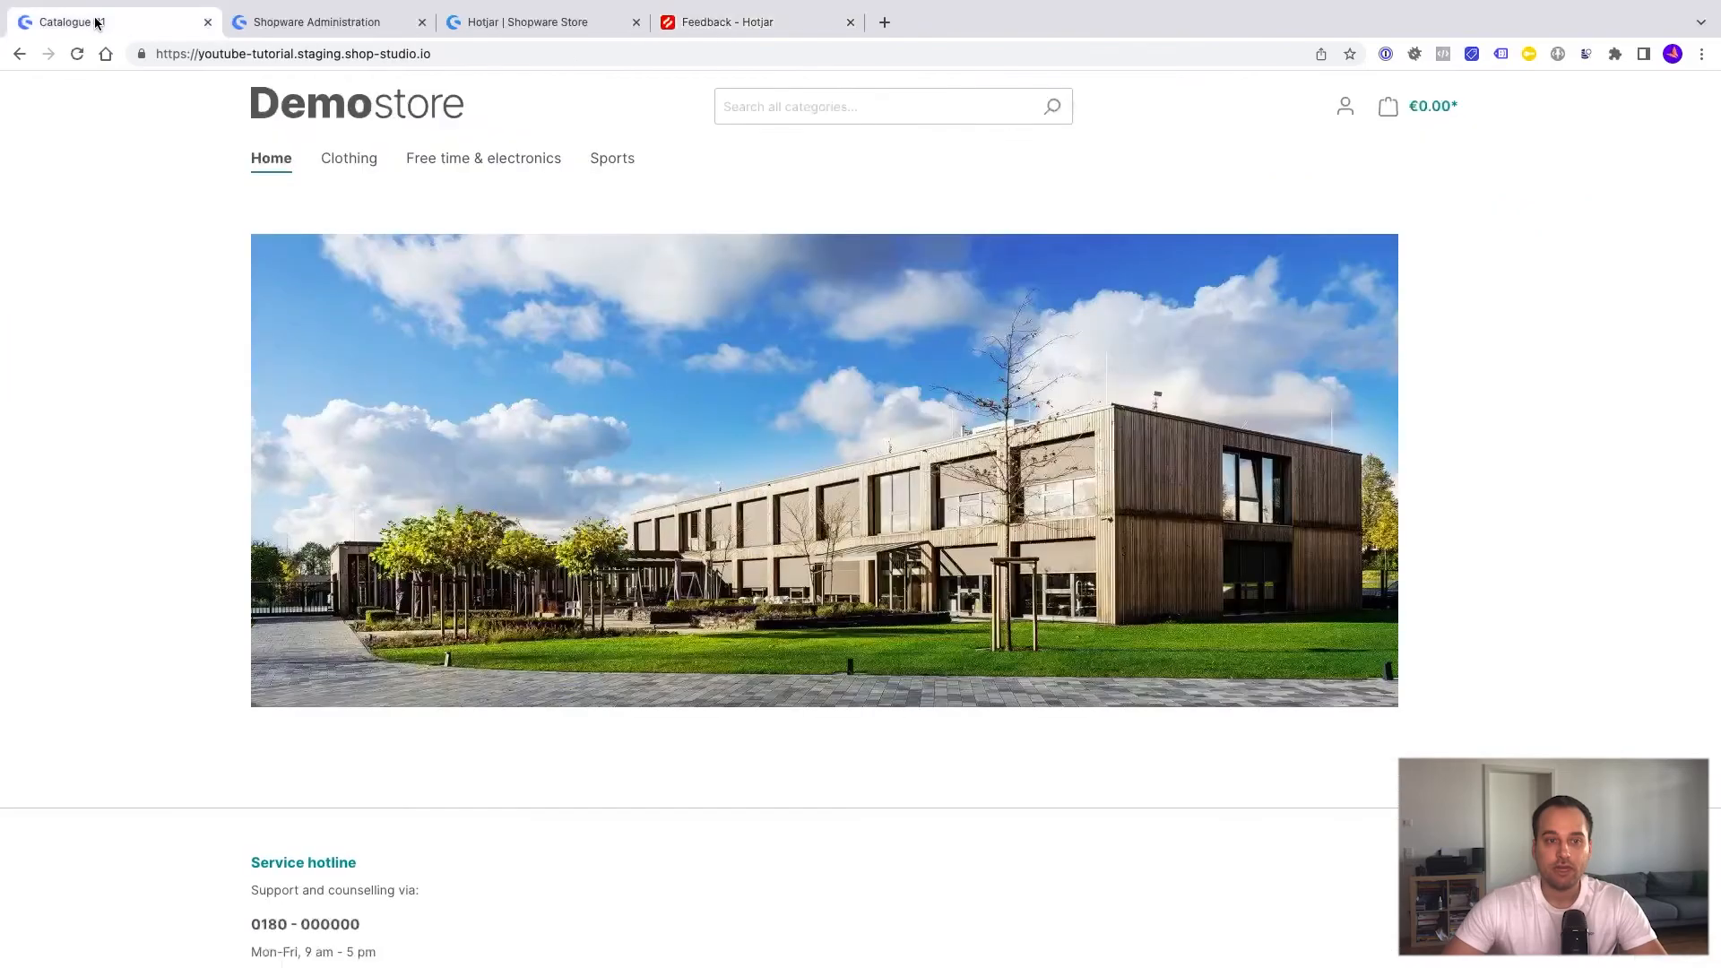
key("super+r")
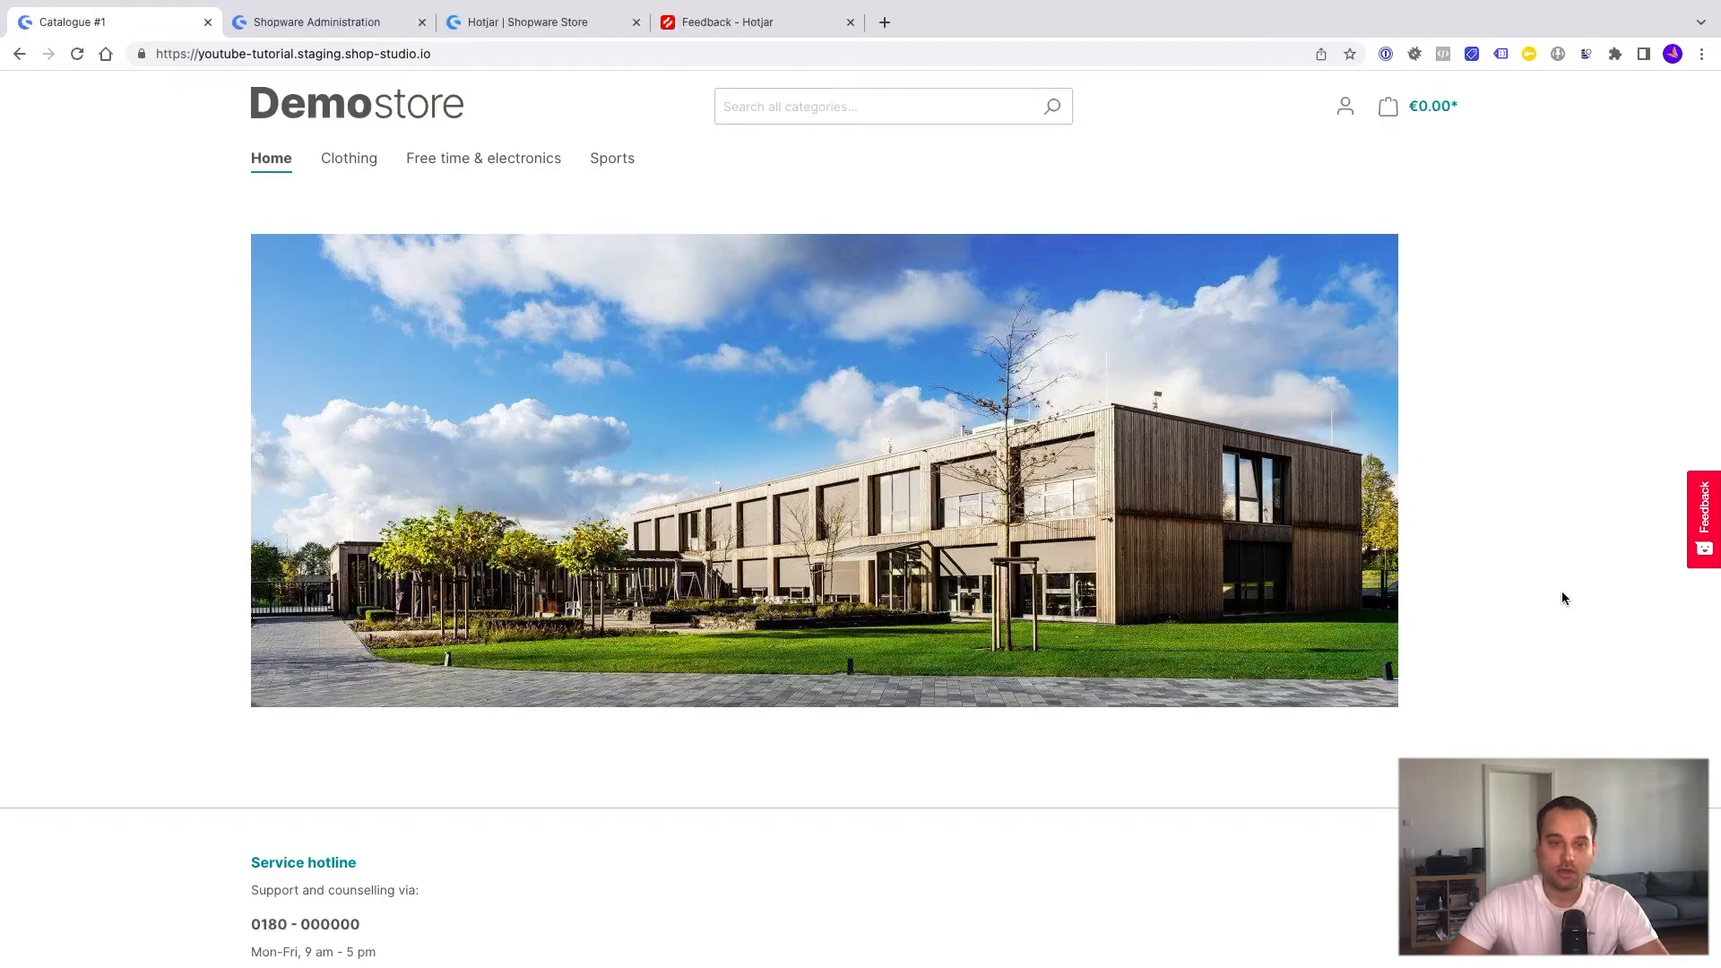
left_click(1698, 513)
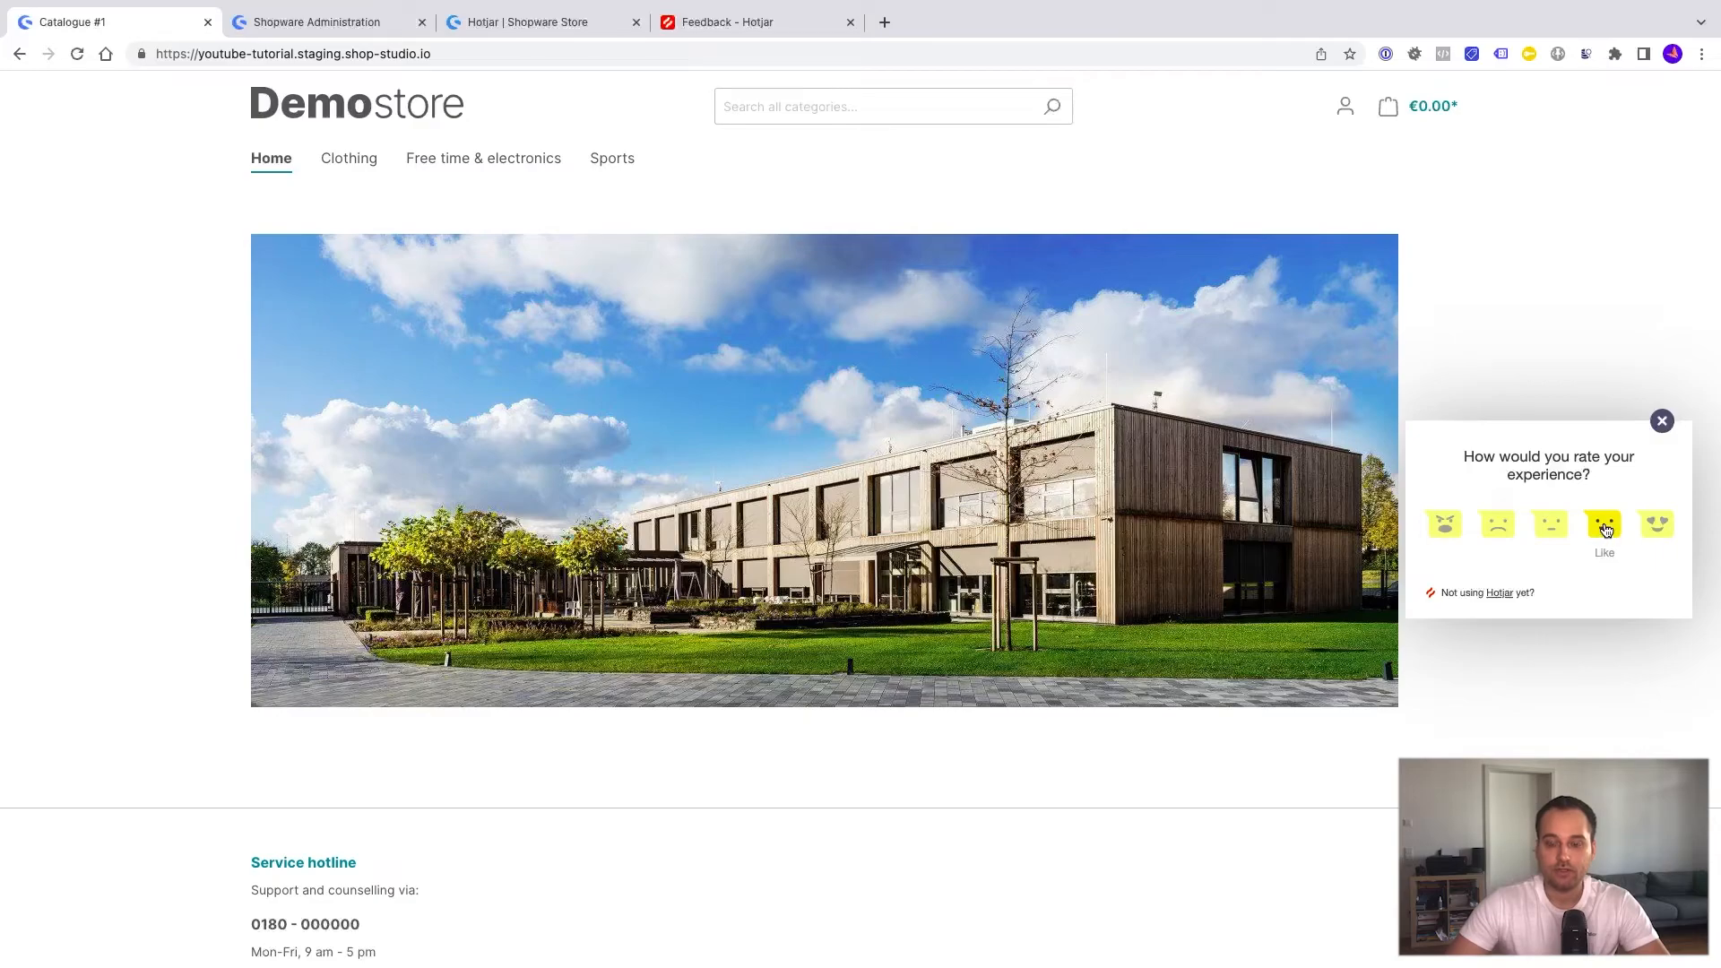
left_click(1657, 523)
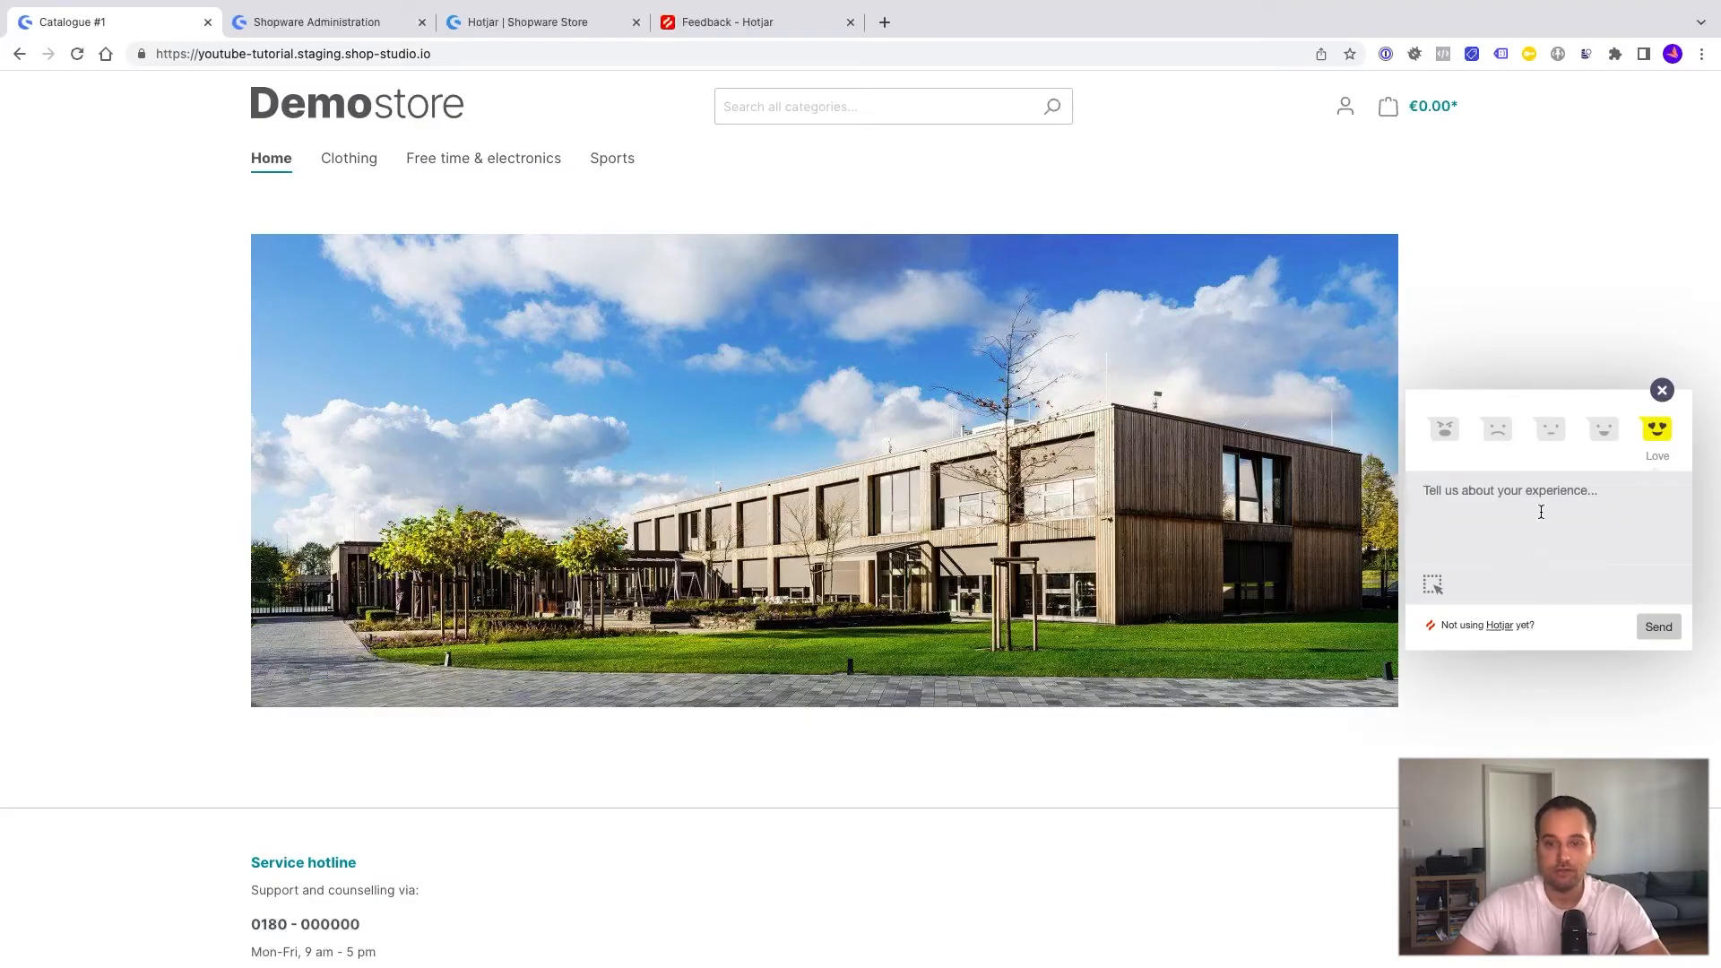
type("My feedback")
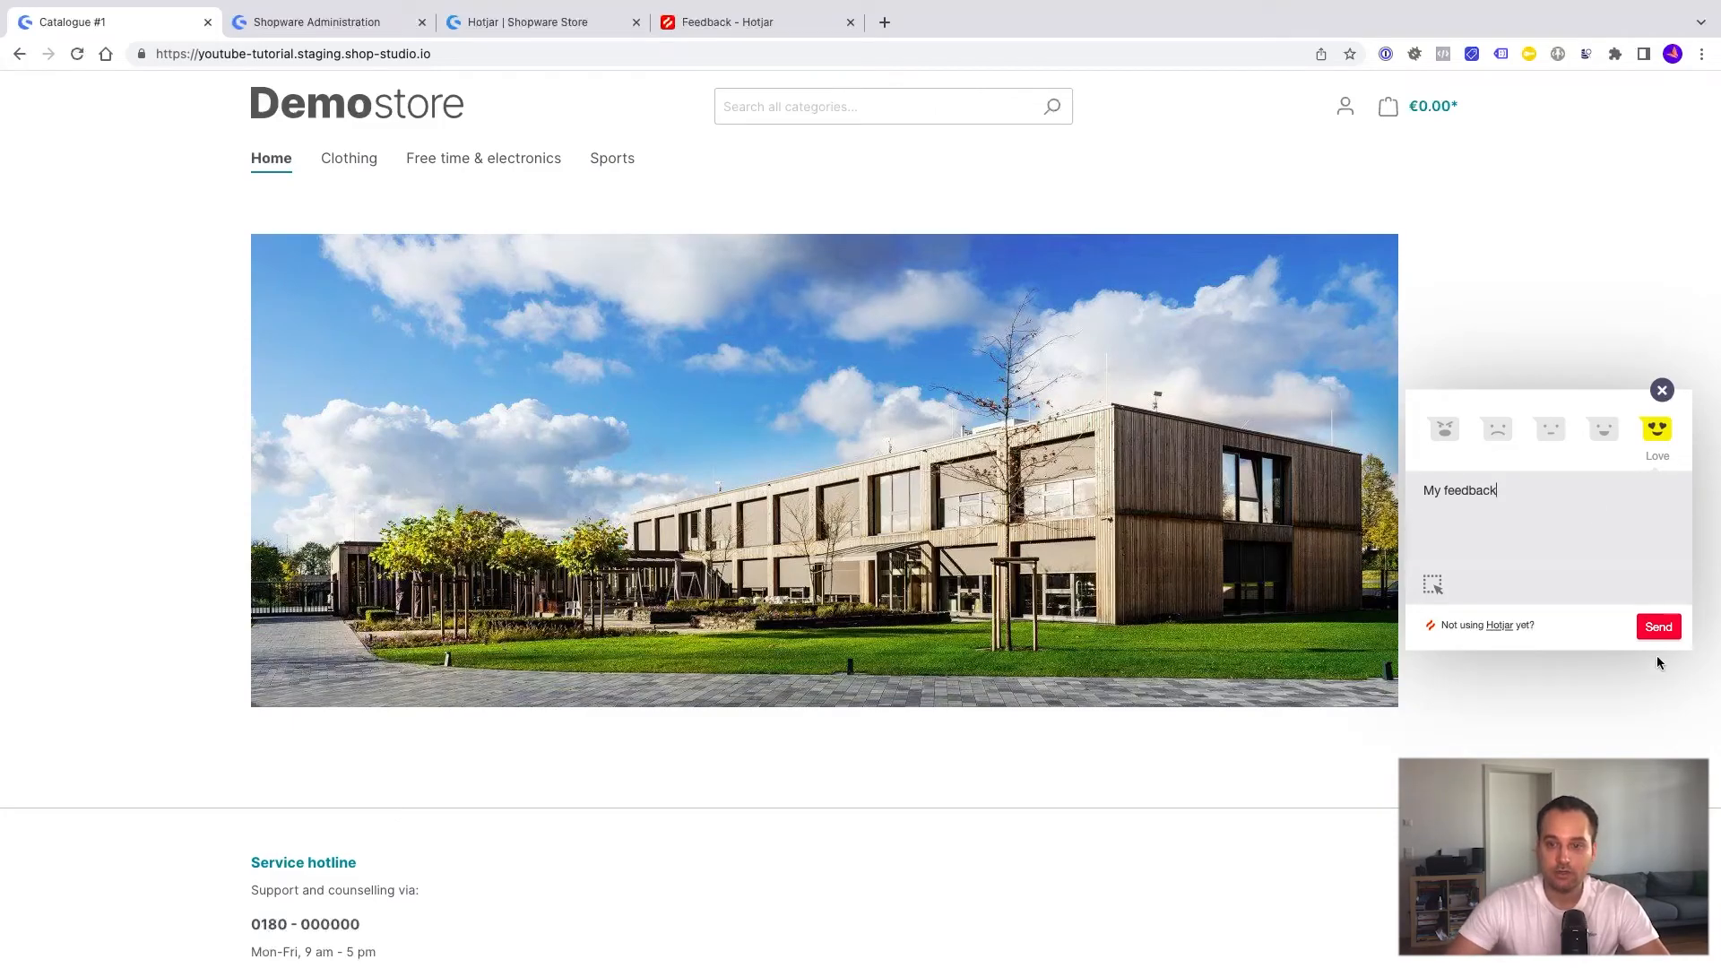
left_click(1656, 631)
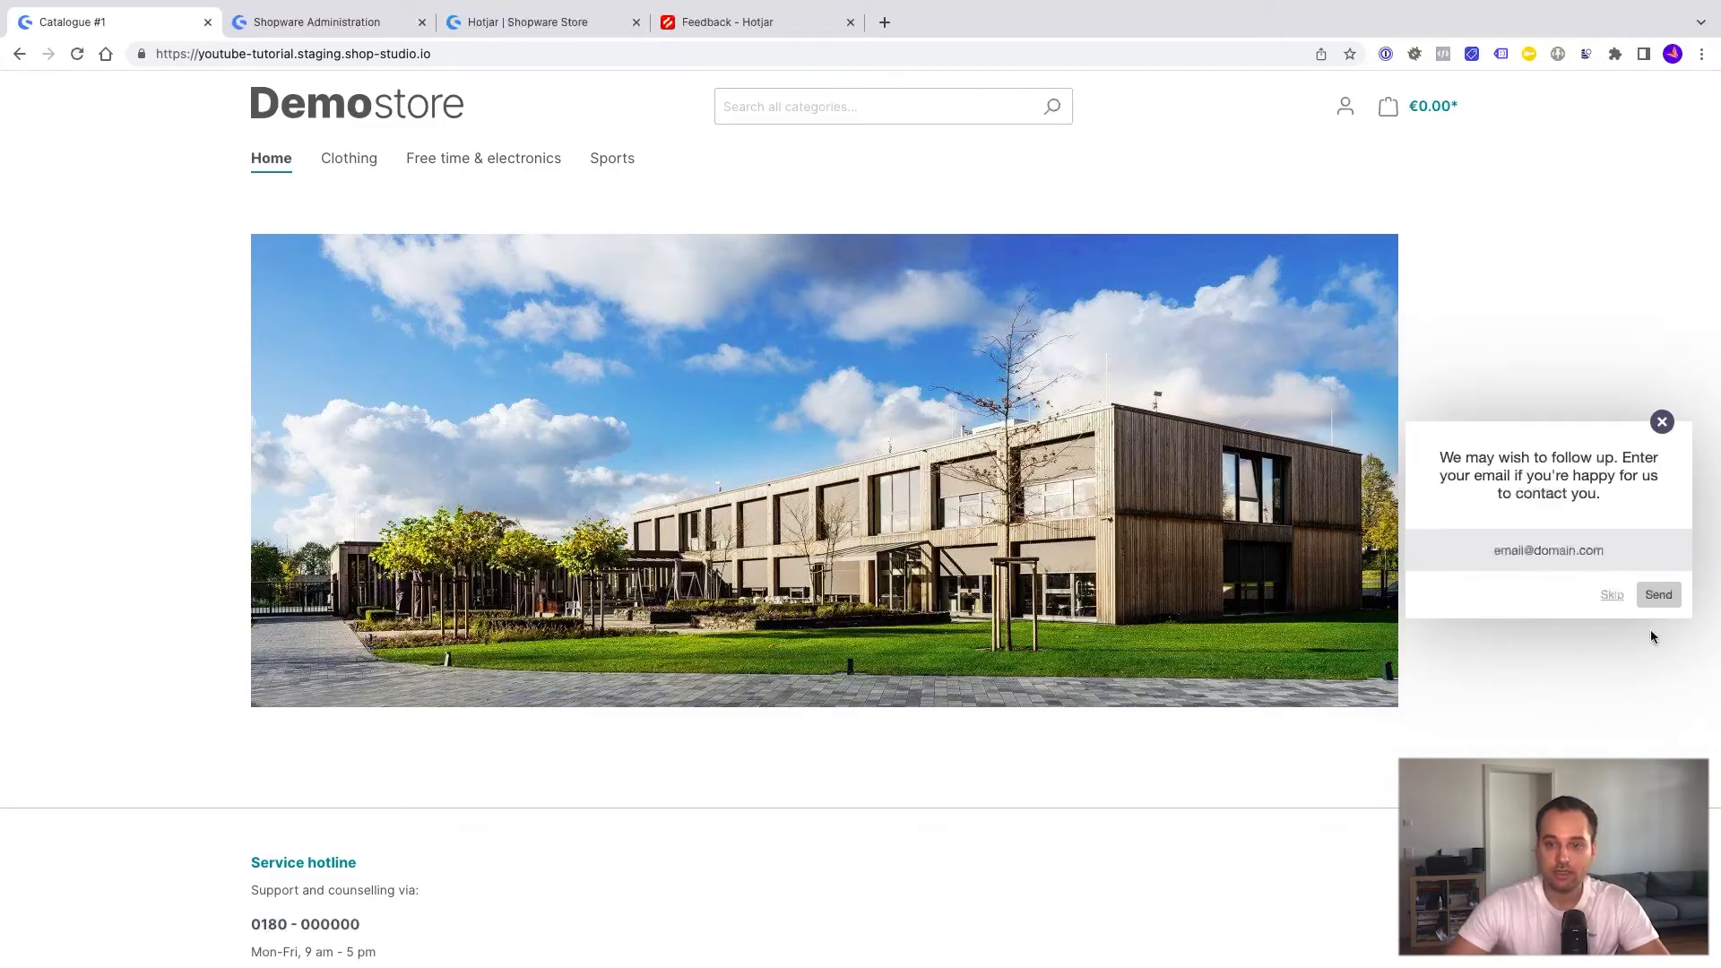
left_click(1611, 597)
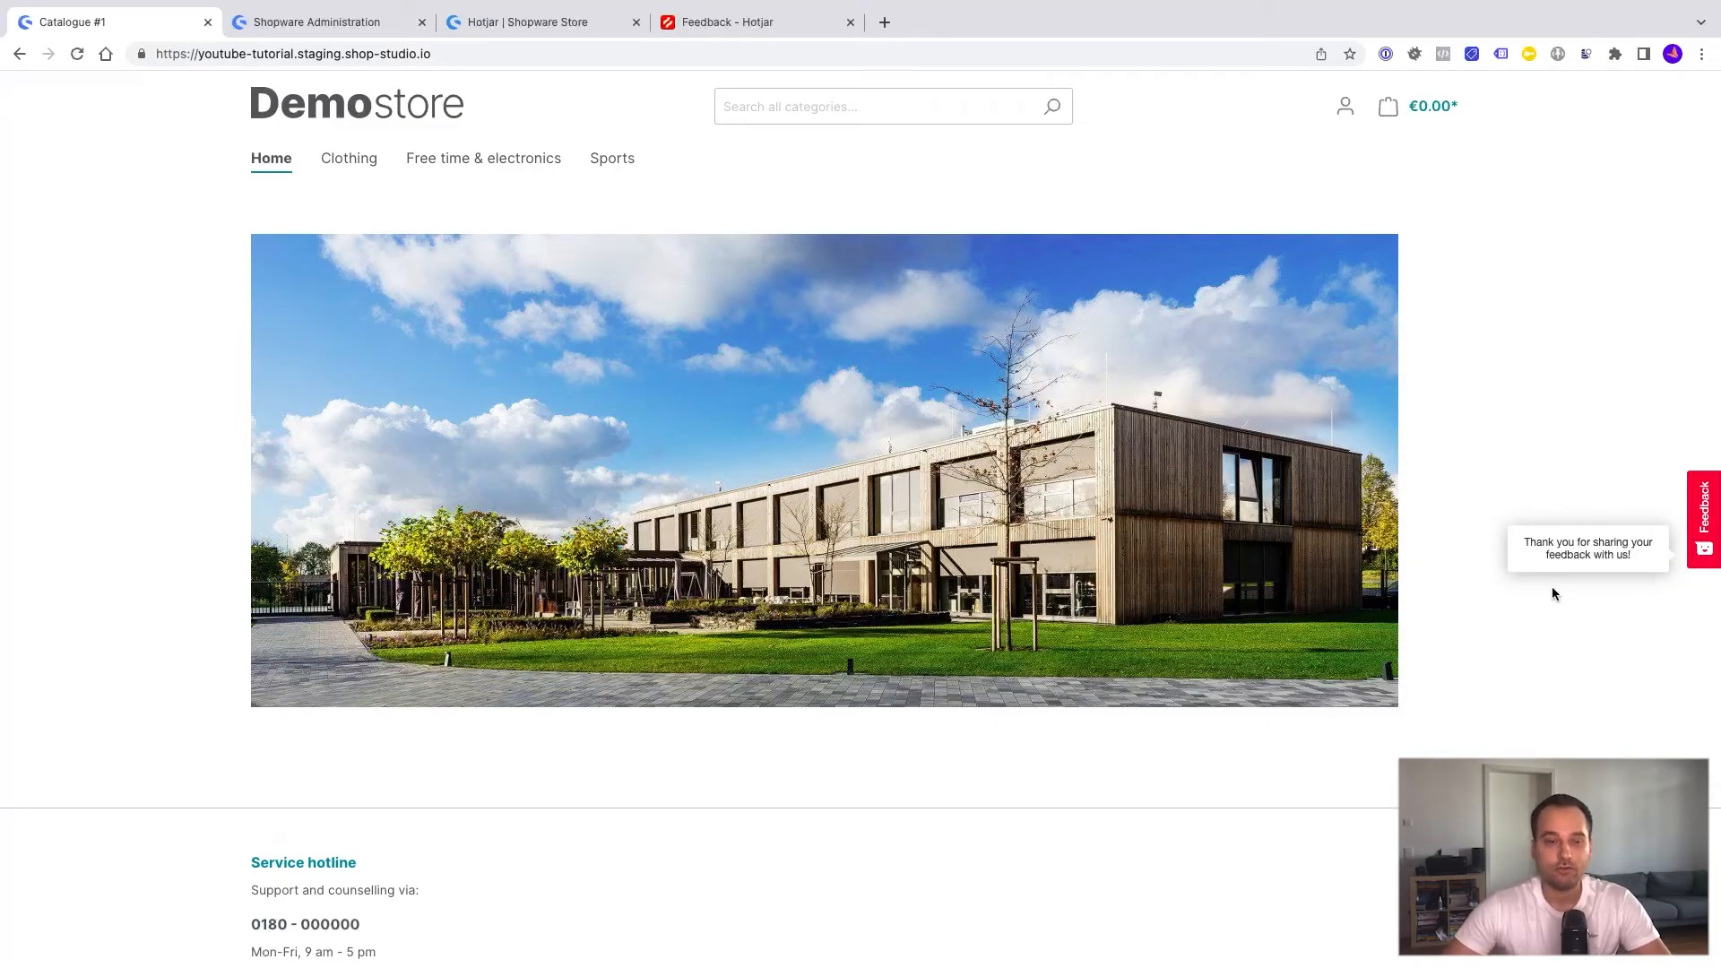
Step: Return to Hotjar, refresh the widget's responses, and examine the submitted feedback and its session recording option
left_click(793, 22)
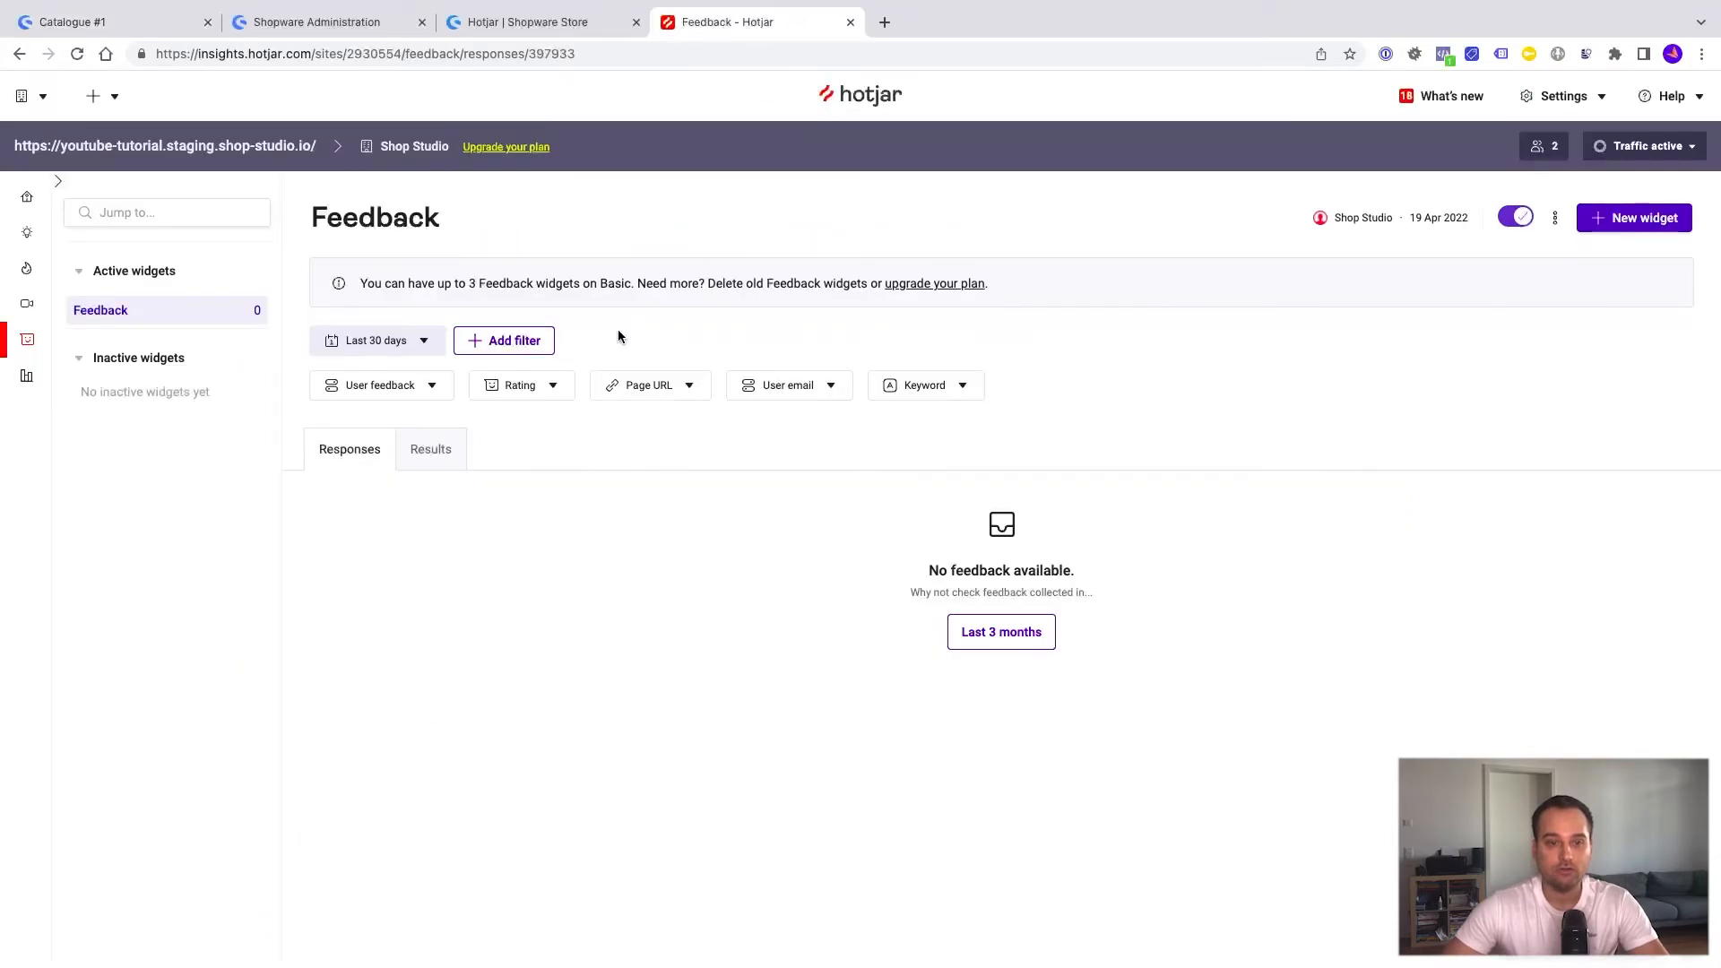
key("super+r")
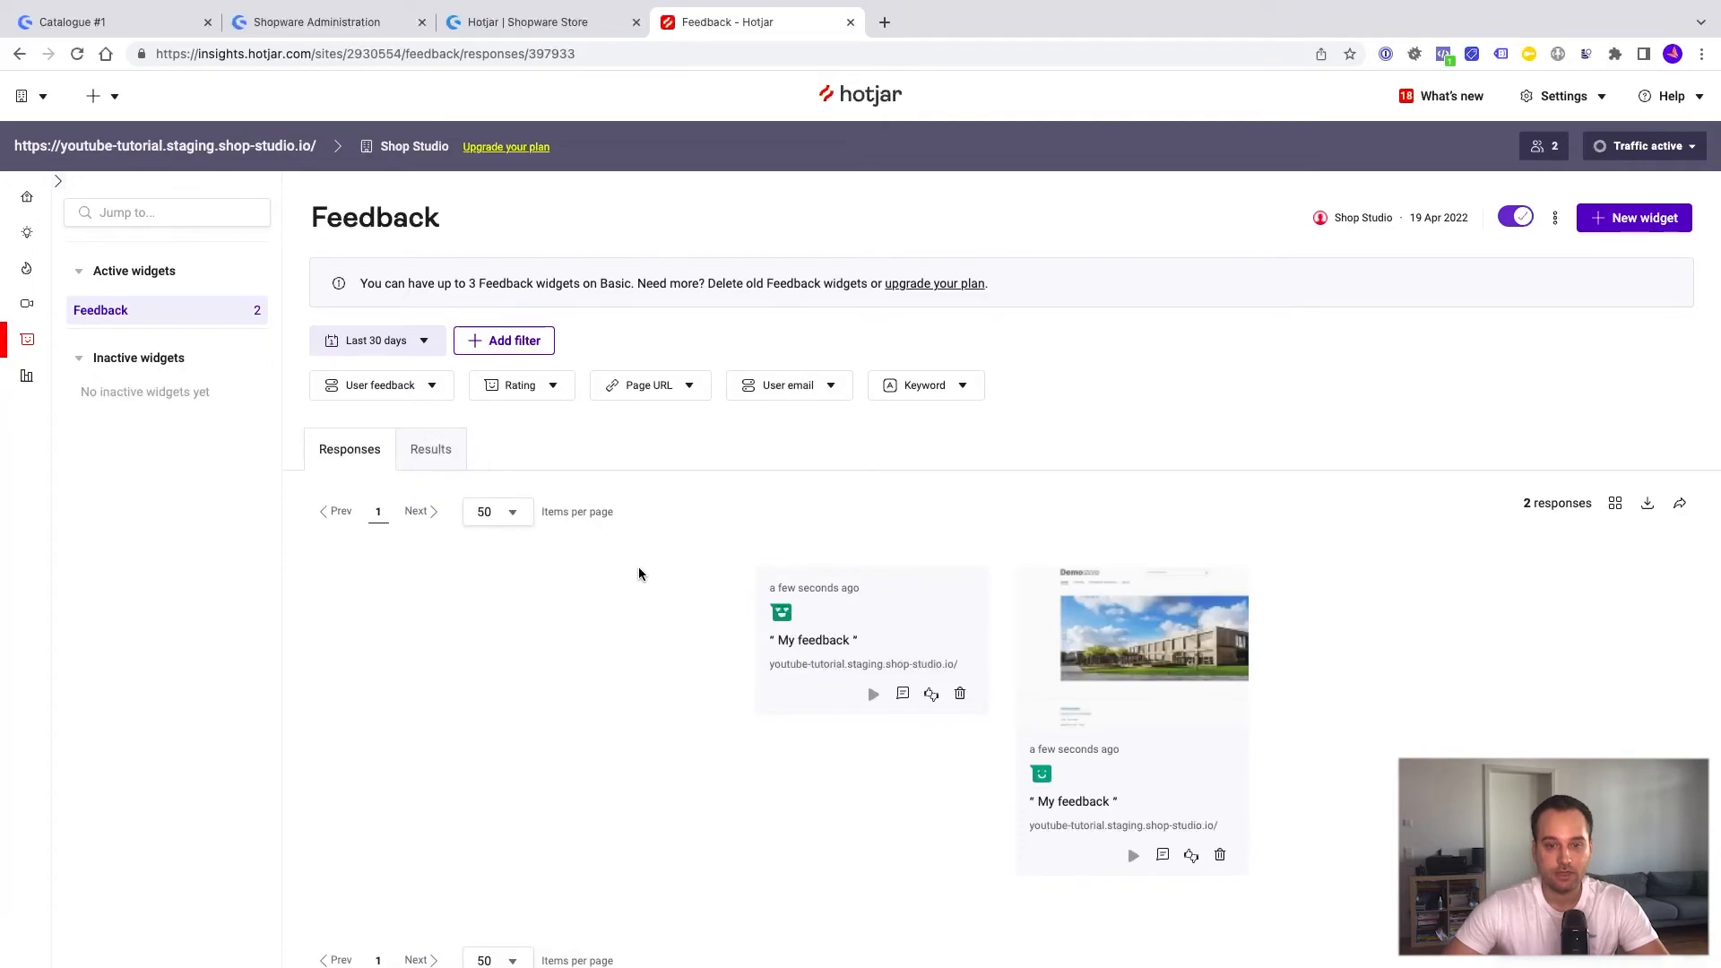
scroll(638, 573, "down", 1)
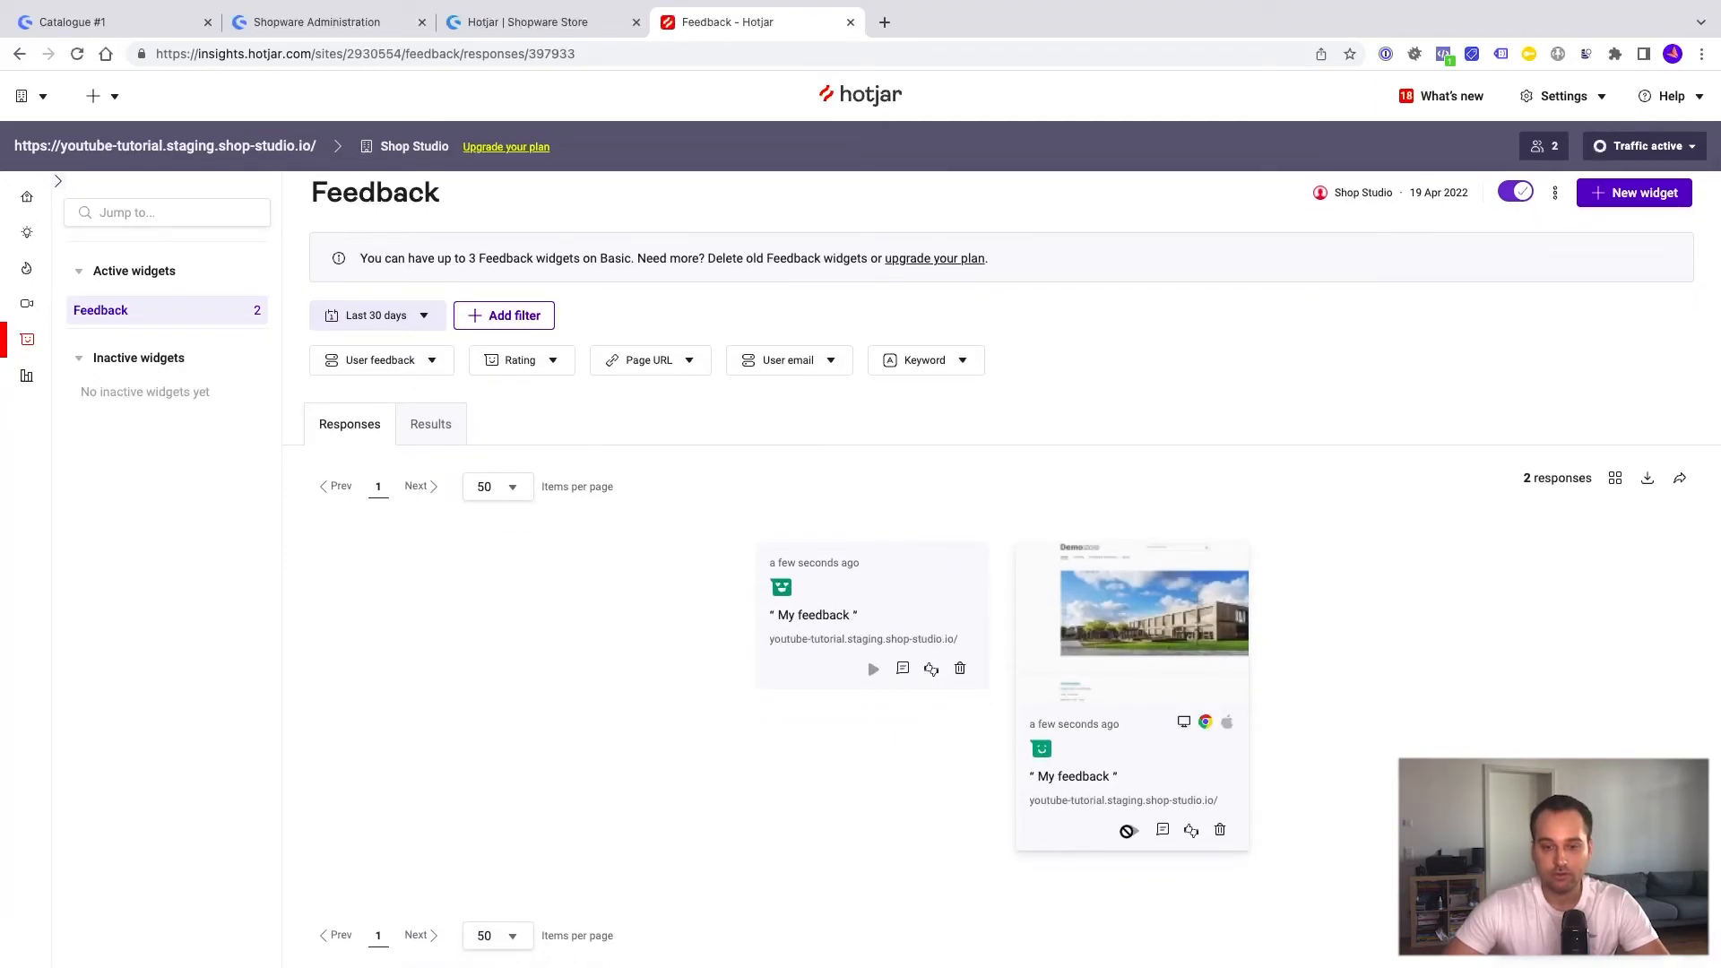
mouse_move(1134, 835)
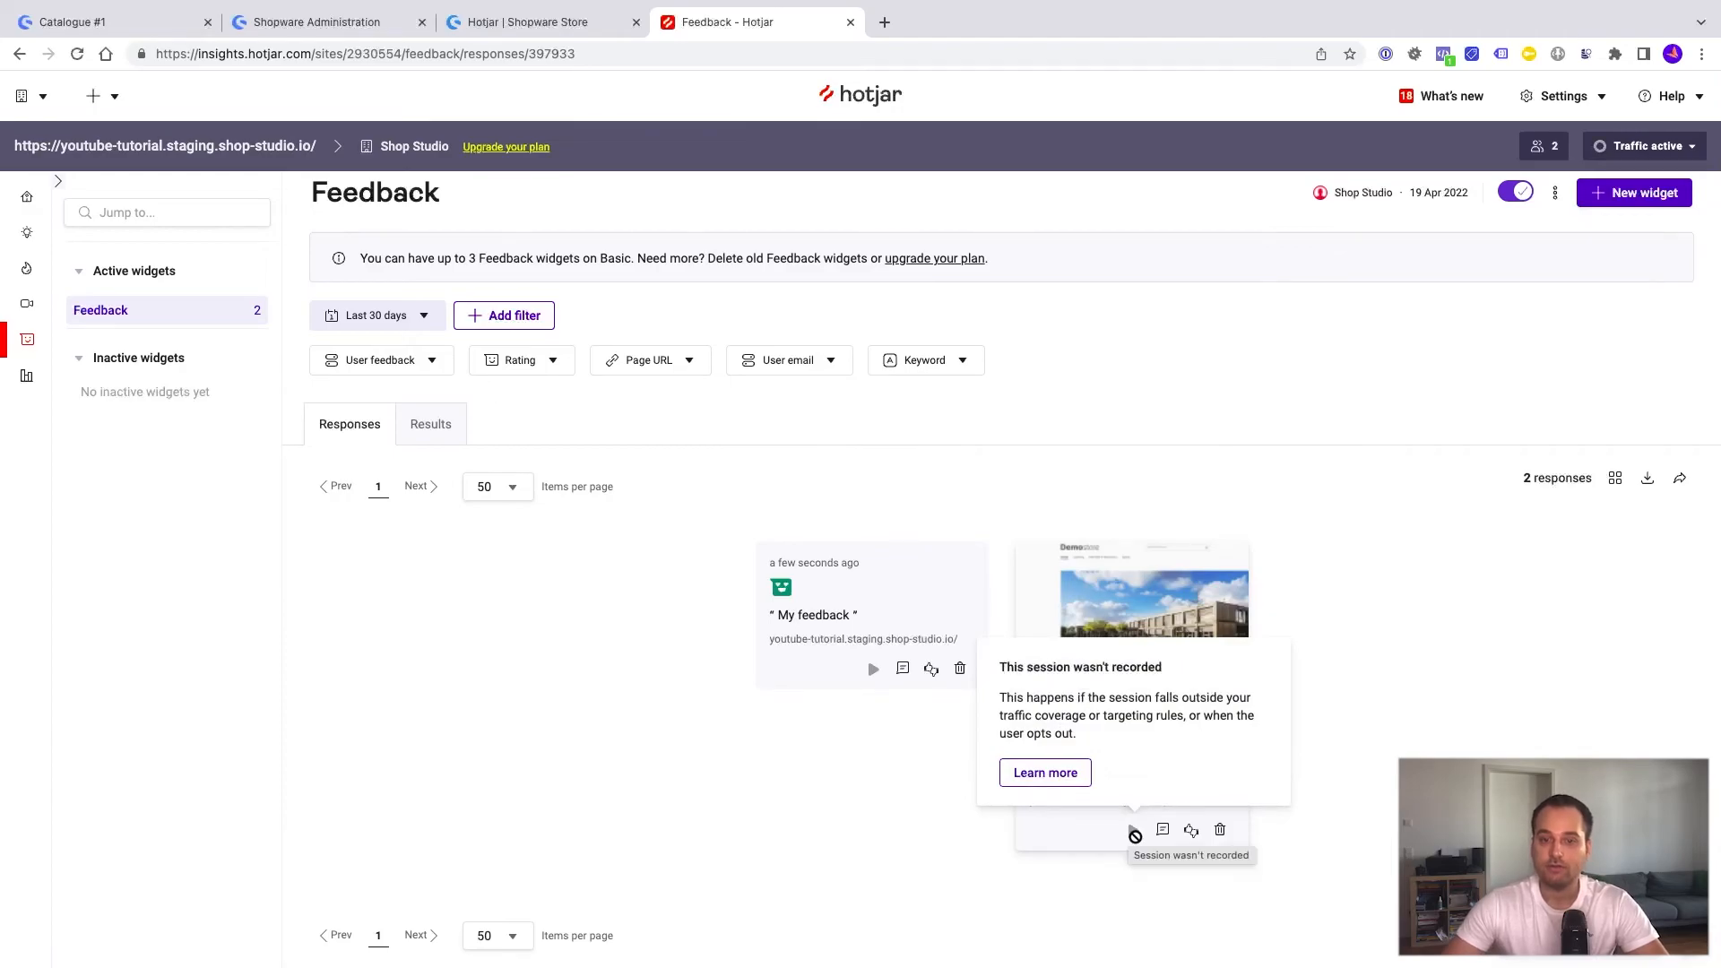